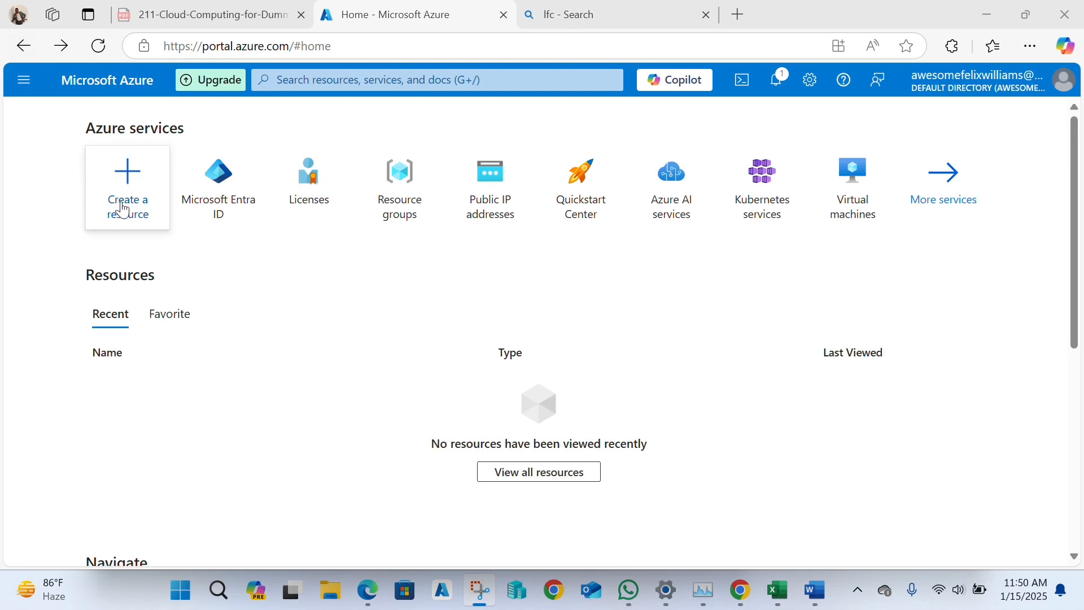
Start creating a virtual machine from the popular Azure services on the resource creation page
{"action": "left_click", "coordinate": [122, 207]}
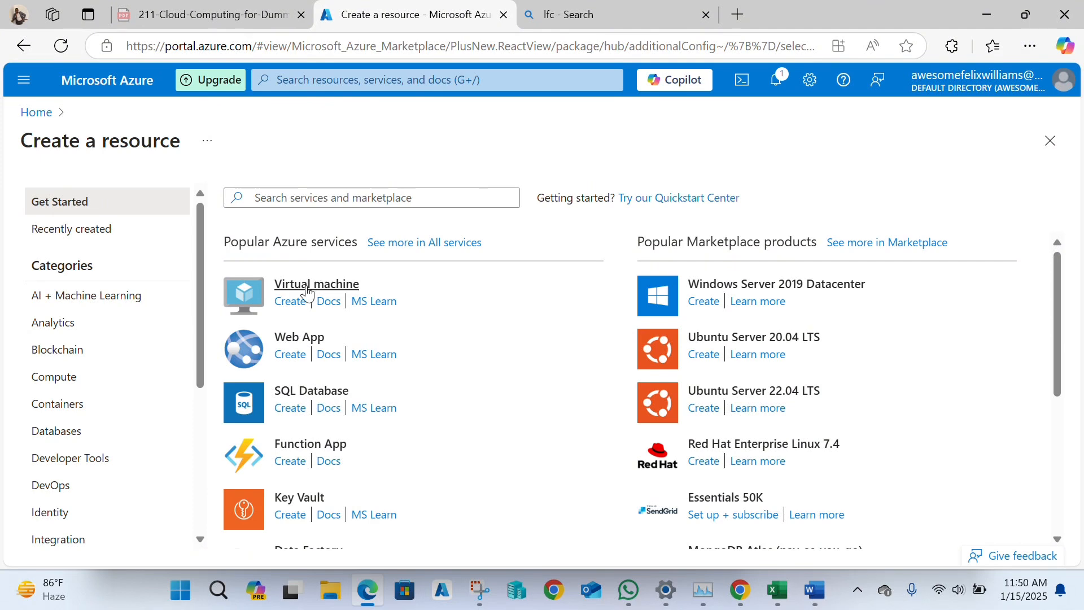
{"action": "scroll", "coordinate": [341, 351], "scroll_direction": "down", "scroll_amount": 5}
{"action": "scroll", "coordinate": [343, 352], "scroll_direction": "up", "scroll_amount": 3}
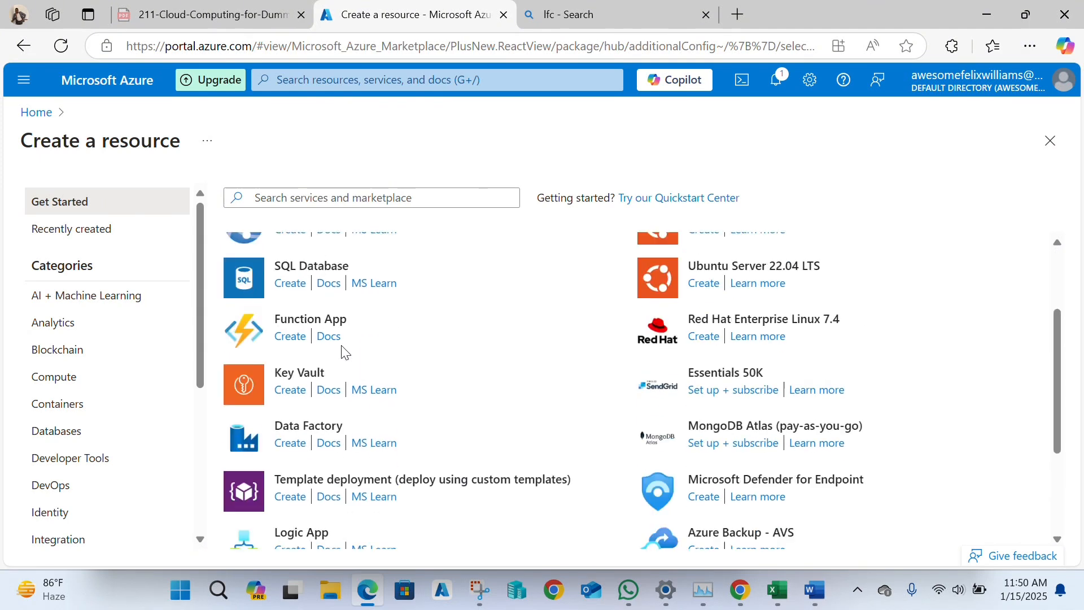
{"action": "scroll", "coordinate": [341, 352], "scroll_direction": "up", "scroll_amount": 2}
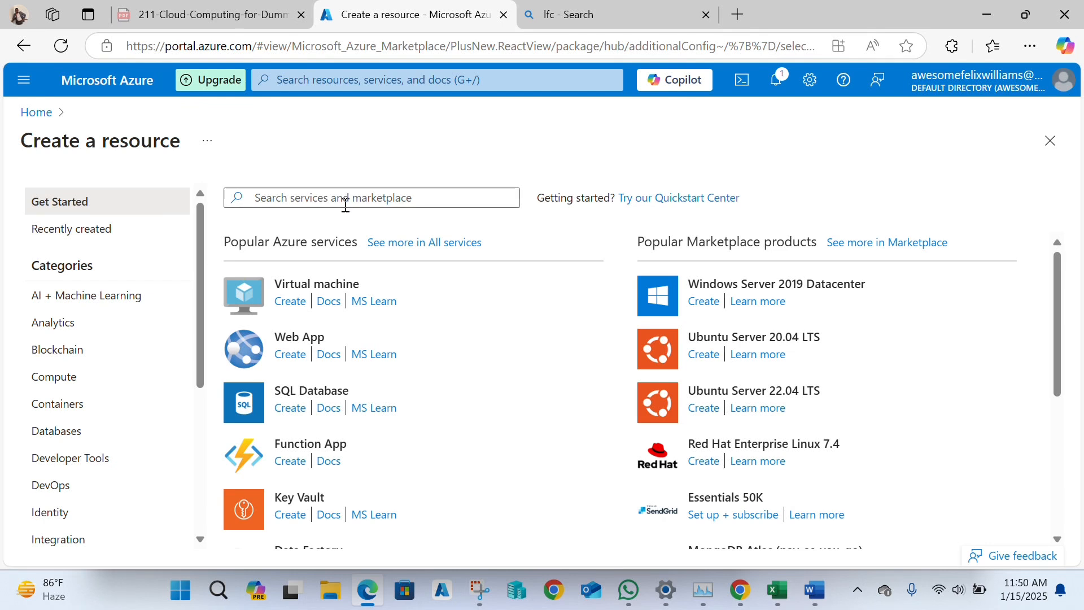
{"action": "left_click", "coordinate": [290, 301]}
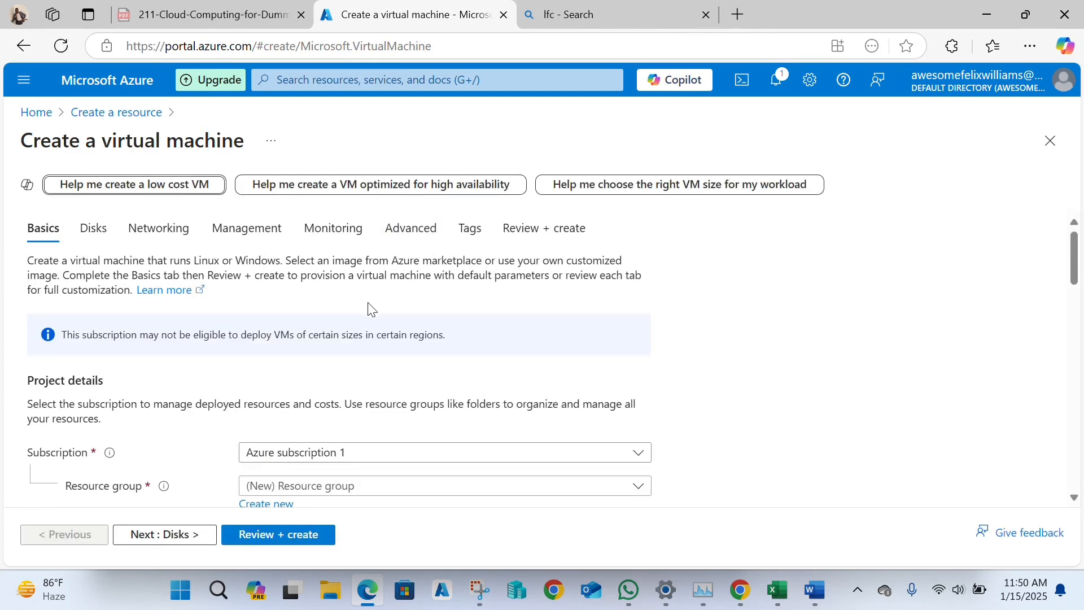
Keep Azure subscription 1 as the subscription and assign the virtual machine to the existing resource group FLX-CLOUD-DEV
{"action": "scroll", "coordinate": [369, 308], "scroll_direction": "down", "scroll_amount": 4}
{"action": "scroll", "coordinate": [370, 310], "scroll_direction": "up", "scroll_amount": 1}
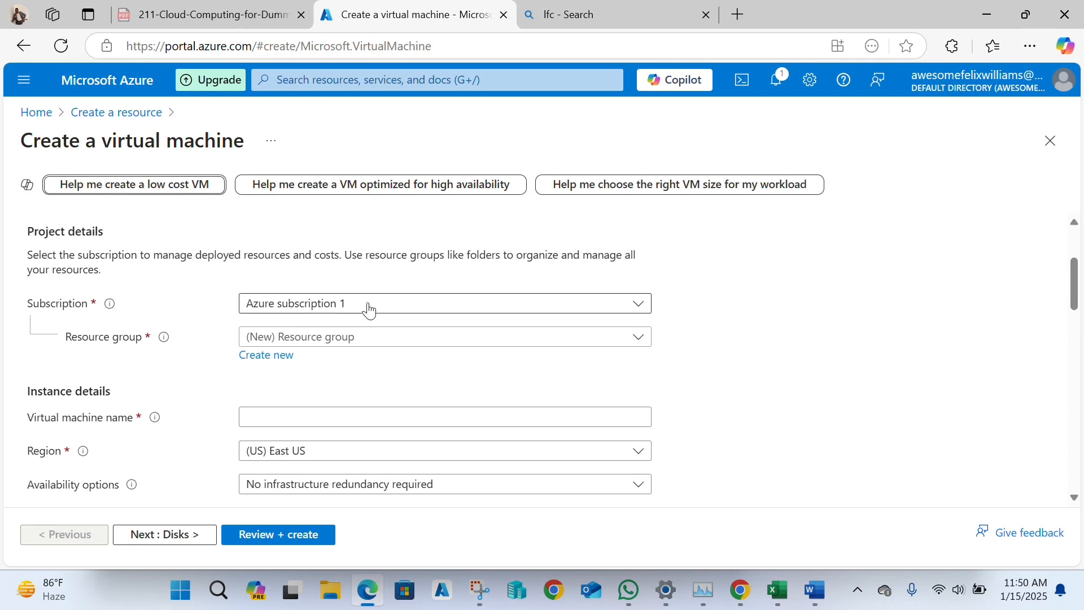
{"action": "left_click", "coordinate": [392, 314]}
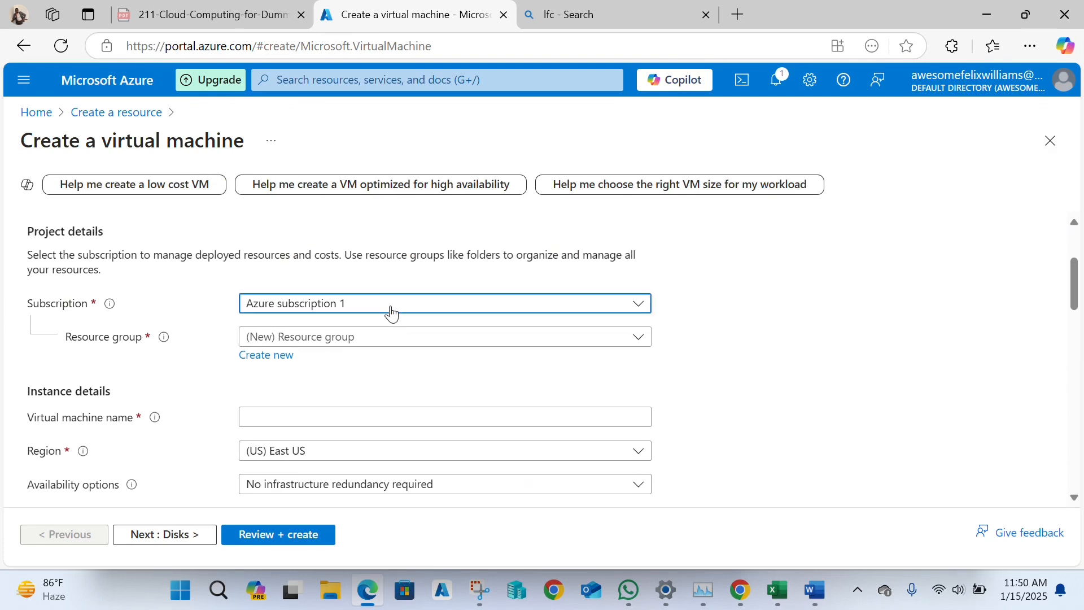
{"action": "left_click", "coordinate": [392, 314]}
{"action": "left_click", "coordinate": [392, 314]}
{"action": "left_click", "coordinate": [392, 314]}
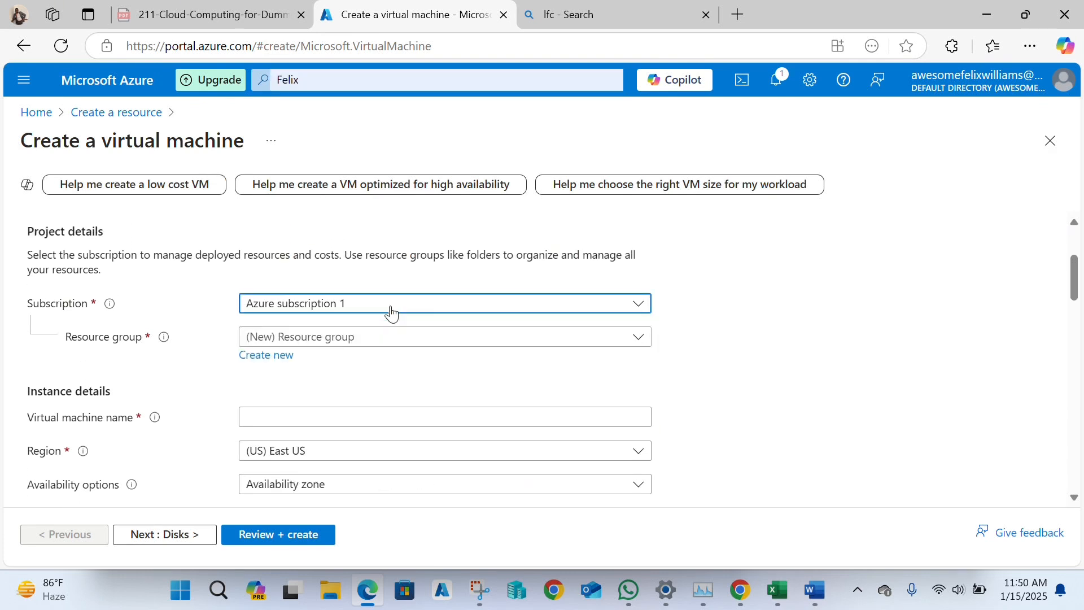
{"action": "left_click", "coordinate": [392, 314]}
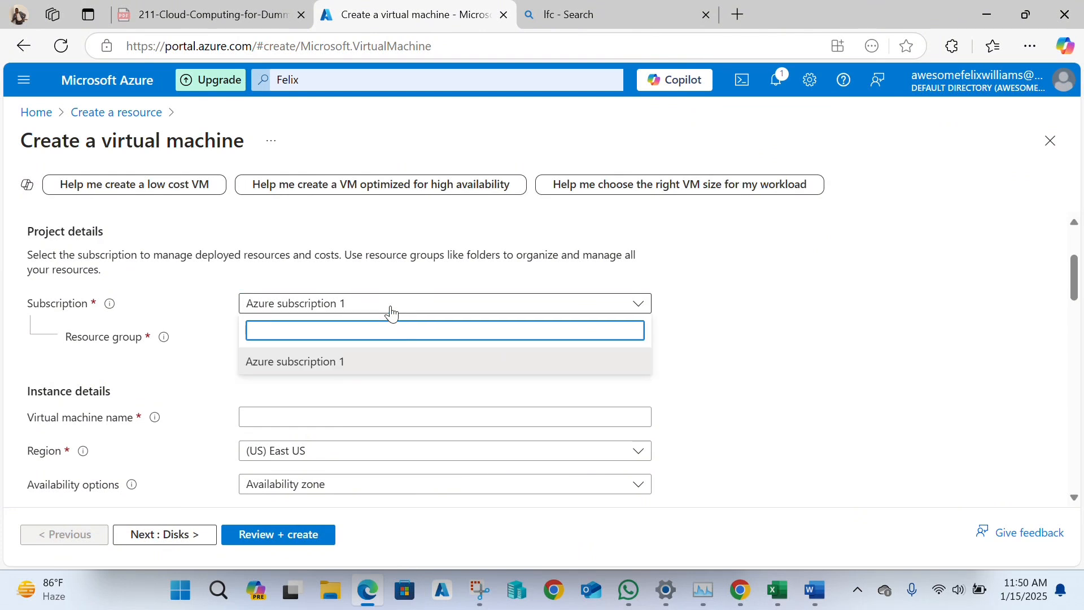
{"action": "left_click", "coordinate": [392, 314]}
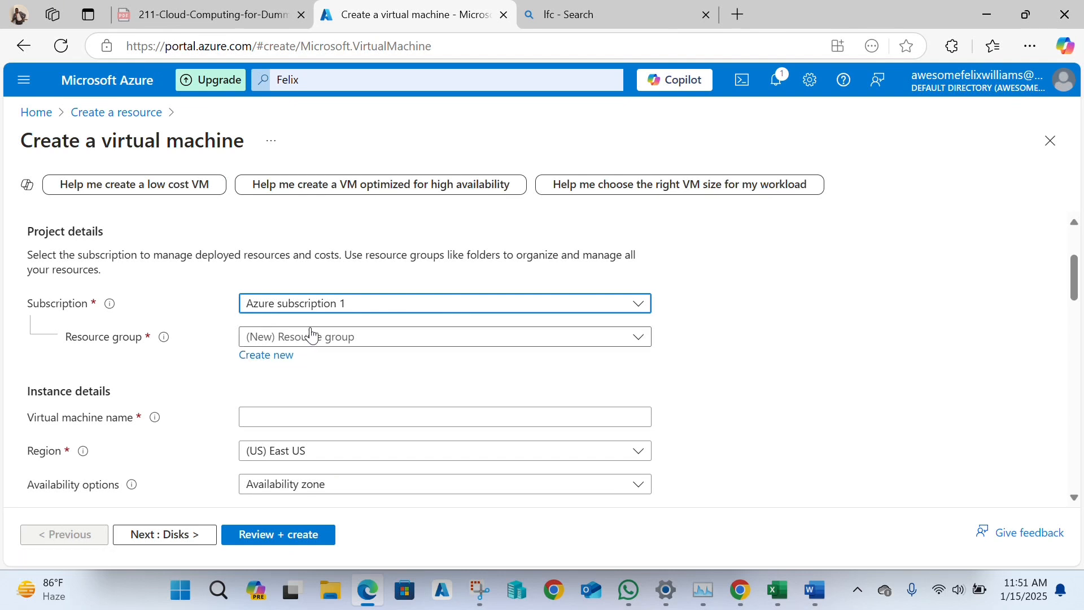
{"action": "left_click", "coordinate": [368, 341]}
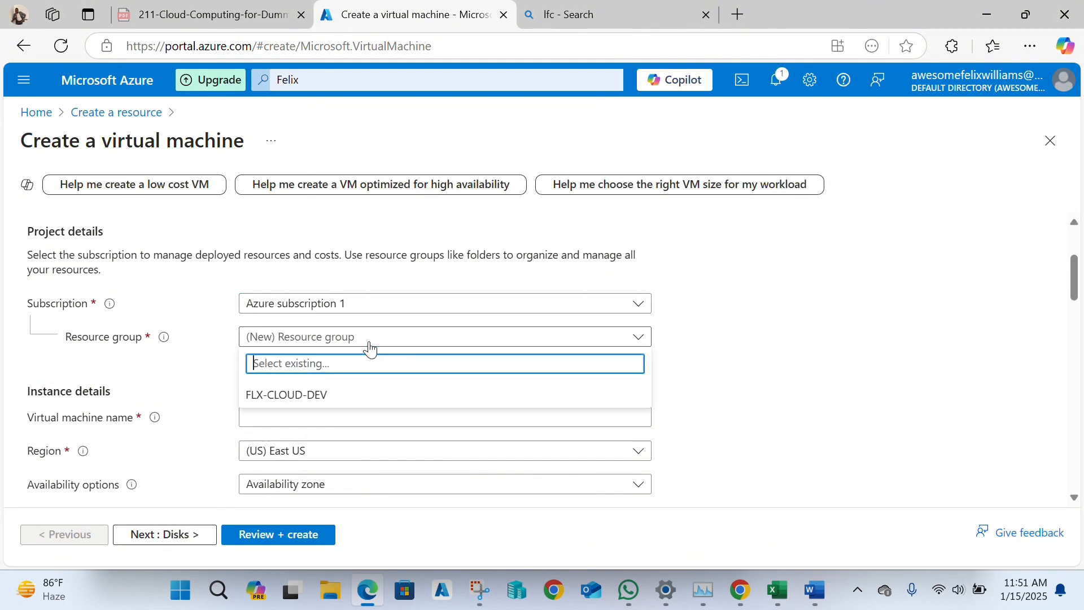
{"action": "left_click", "coordinate": [339, 398]}
Name the virtual machine FLX-DC in the instance details
{"action": "scroll", "coordinate": [338, 398], "scroll_direction": "down", "scroll_amount": 2}
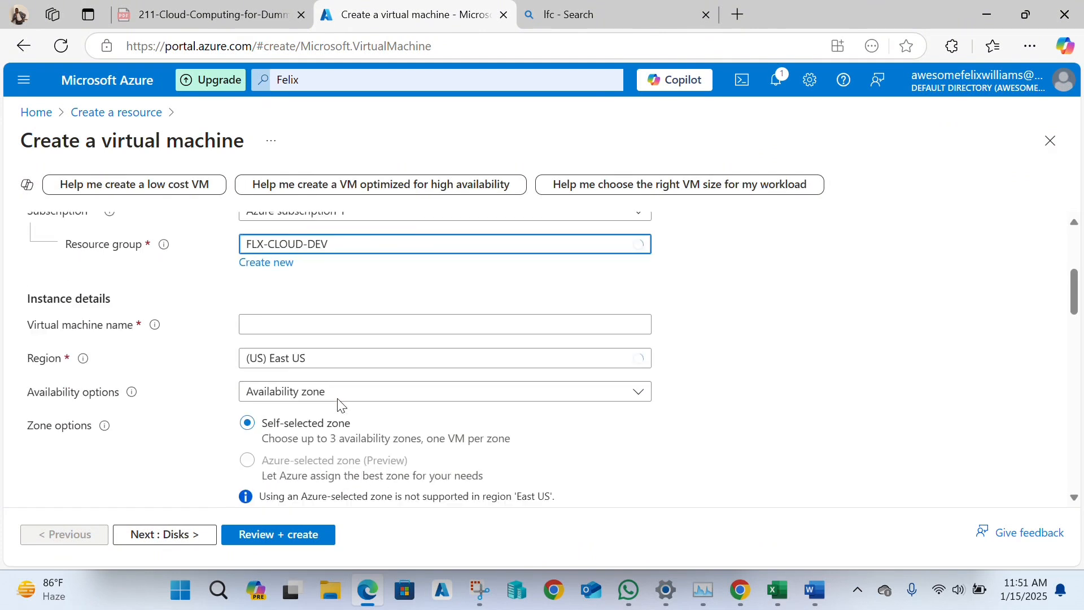
{"action": "left_click", "coordinate": [344, 321]}
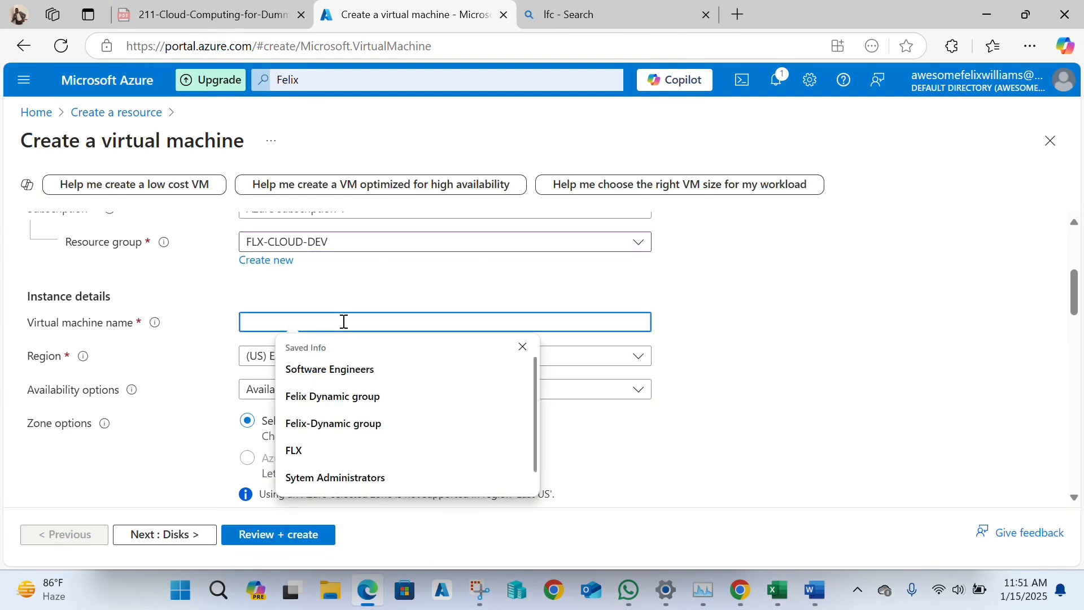
{"action": "type", "text": "FLX-DC"}
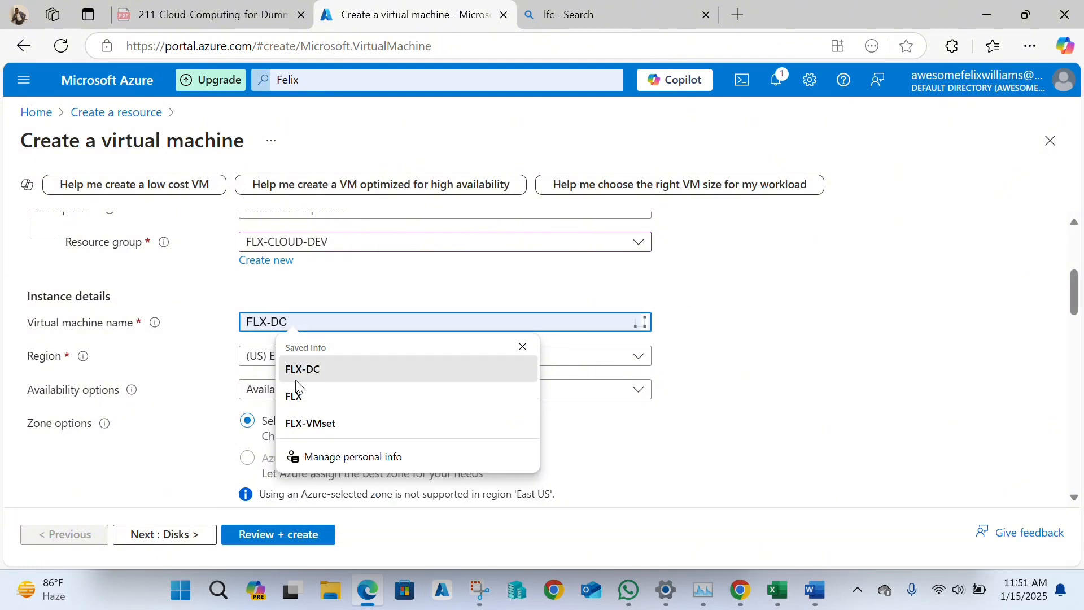
{"action": "left_click", "coordinate": [295, 379]}
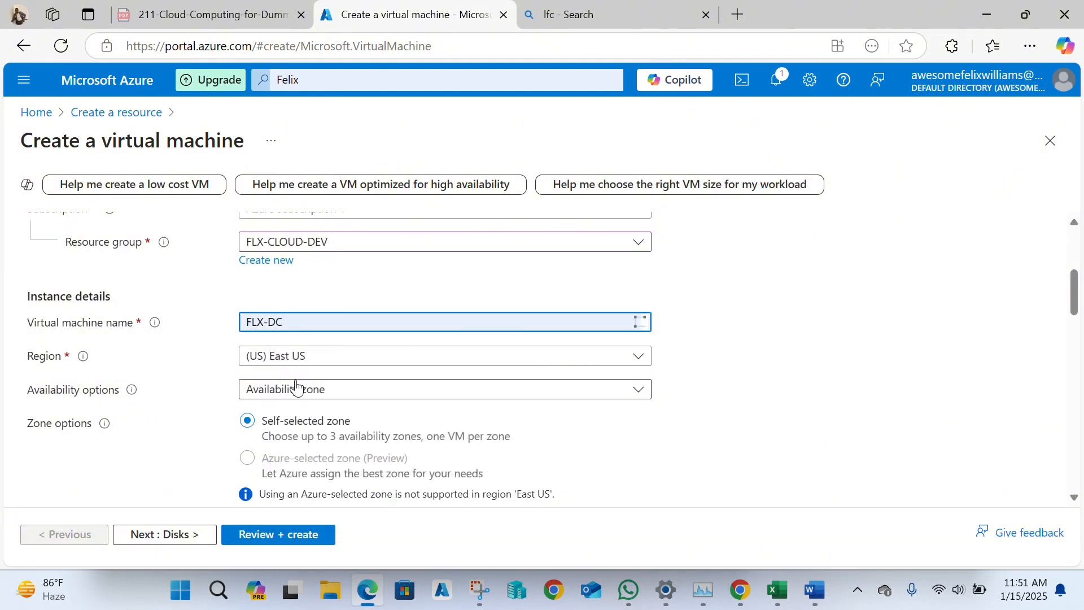
Choose (US) East US as the region for the virtual machine
{"action": "scroll", "coordinate": [296, 388], "scroll_direction": "down", "scroll_amount": 3}
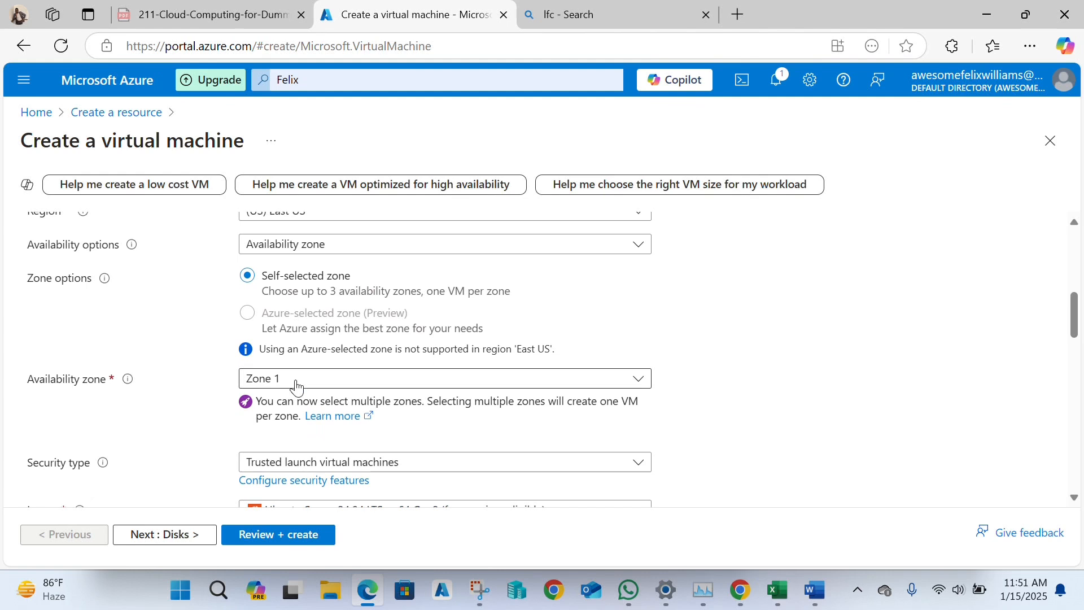
{"action": "scroll", "coordinate": [296, 387], "scroll_direction": "up", "scroll_amount": 2}
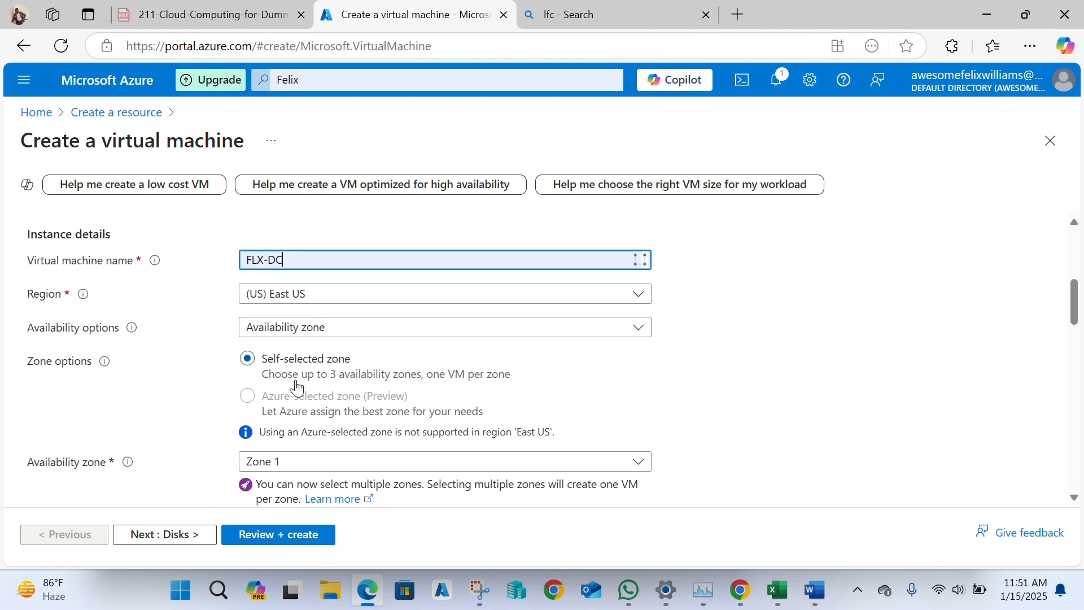
{"action": "scroll", "coordinate": [296, 388], "scroll_direction": "down", "scroll_amount": 2}
{"action": "scroll", "coordinate": [291, 379], "scroll_direction": "up", "scroll_amount": 3}
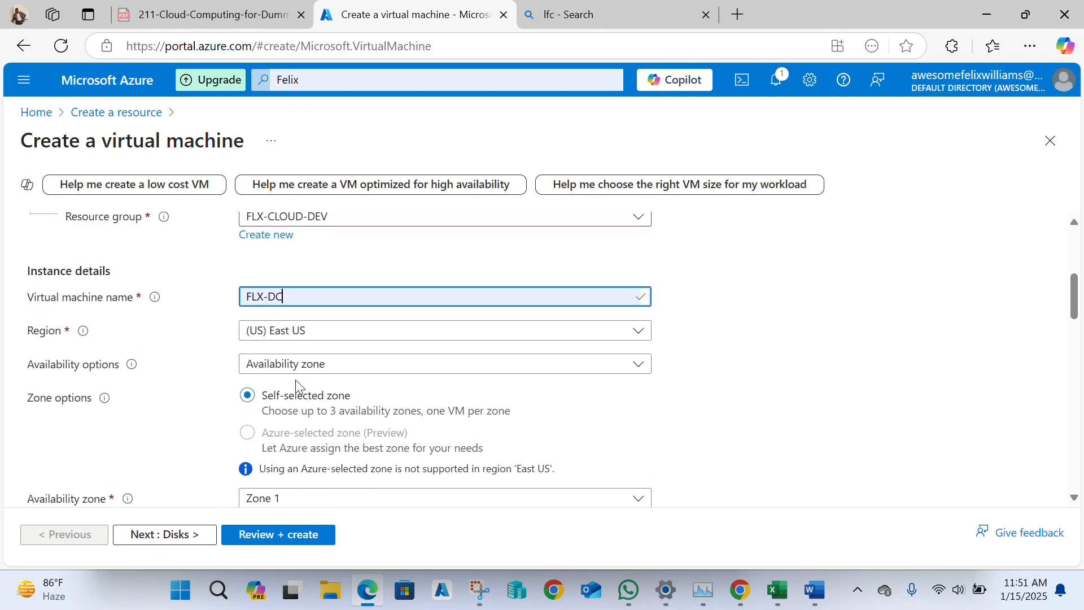
{"action": "left_click", "coordinate": [320, 343]}
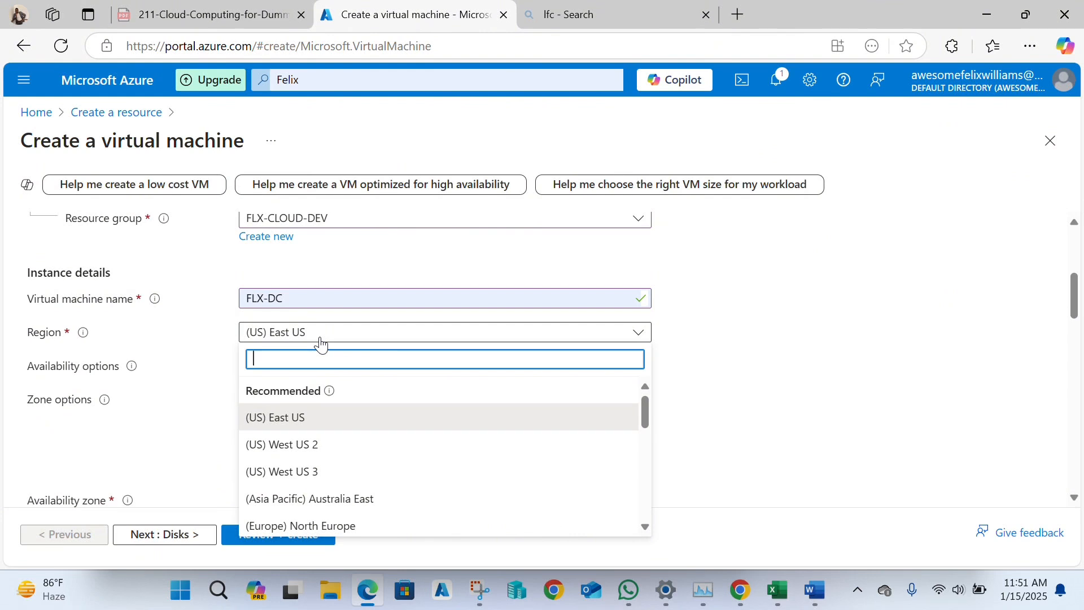
{"action": "scroll", "coordinate": [312, 484], "scroll_direction": "down", "scroll_amount": 3}
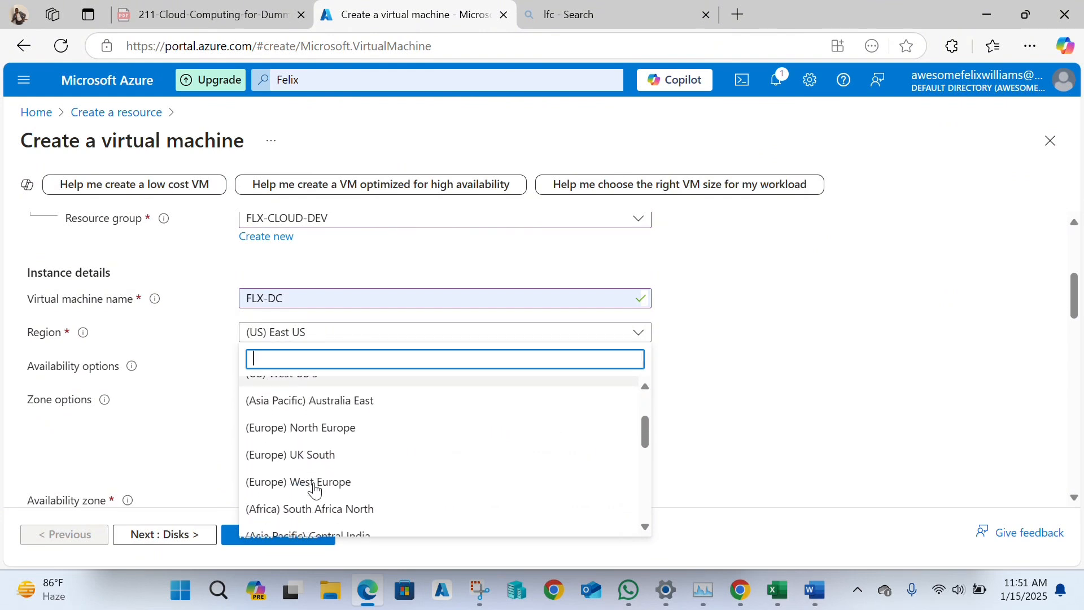
{"action": "scroll", "coordinate": [315, 490], "scroll_direction": "up", "scroll_amount": 3}
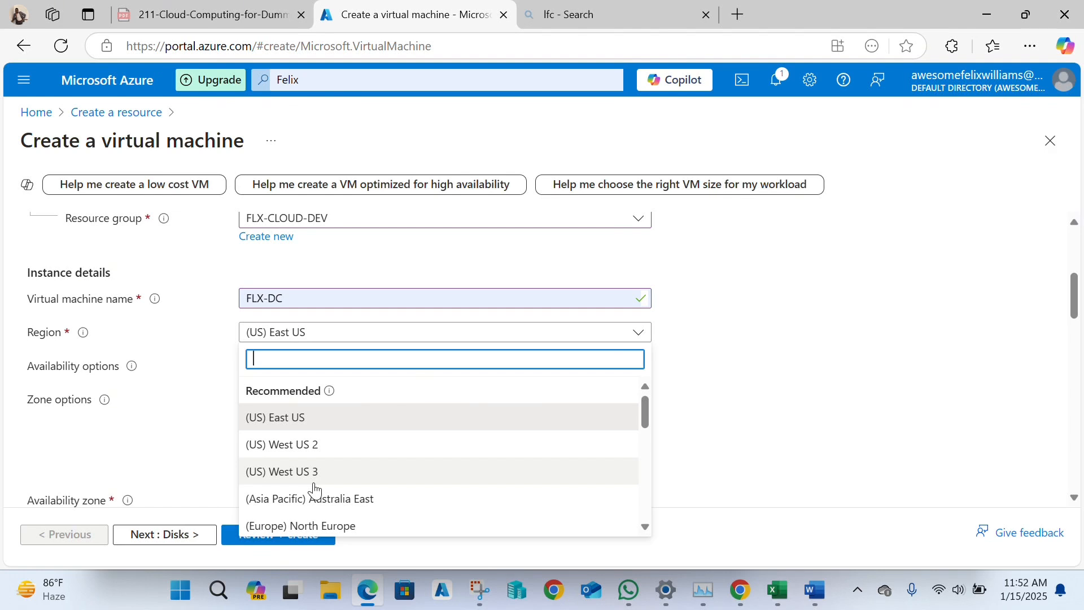
{"action": "left_click", "coordinate": [354, 418]}
Set the virtual machine's availability options to No infrastructure redundancy required
{"action": "scroll", "coordinate": [353, 428], "scroll_direction": "down", "scroll_amount": 2}
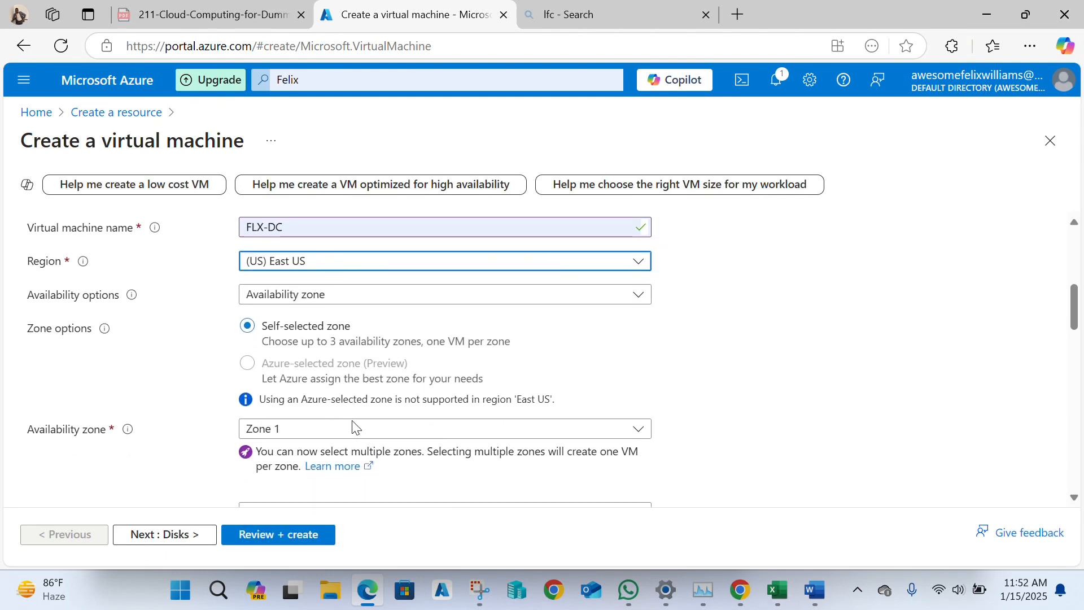
{"action": "scroll", "coordinate": [353, 428], "scroll_direction": "down", "scroll_amount": 1}
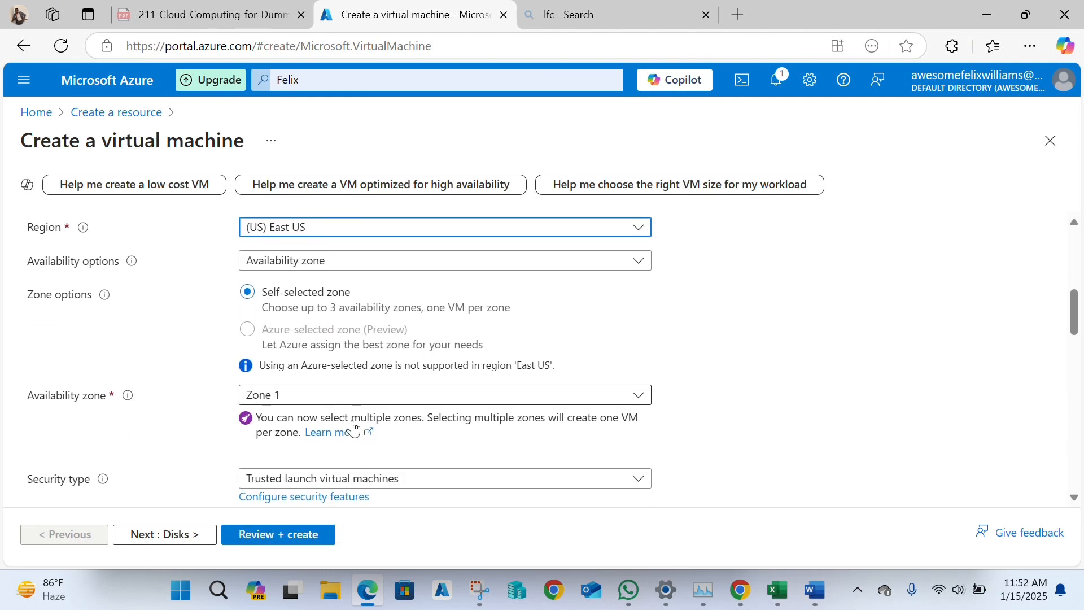
{"action": "scroll", "coordinate": [353, 429], "scroll_direction": "up", "scroll_amount": 2}
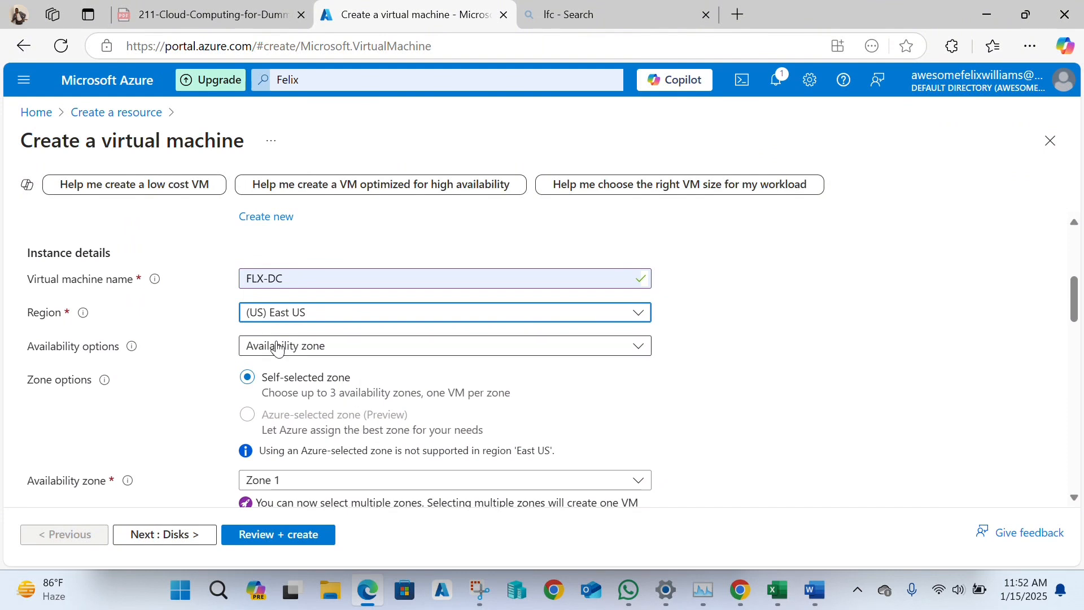
{"action": "left_click", "coordinate": [350, 358]}
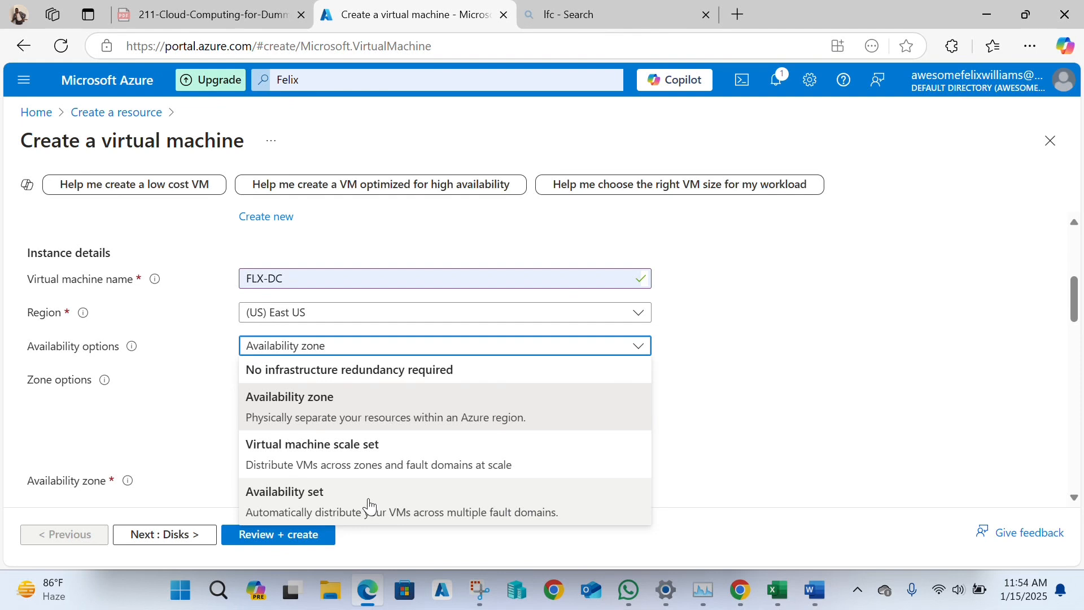
{"action": "left_click", "coordinate": [352, 382]}
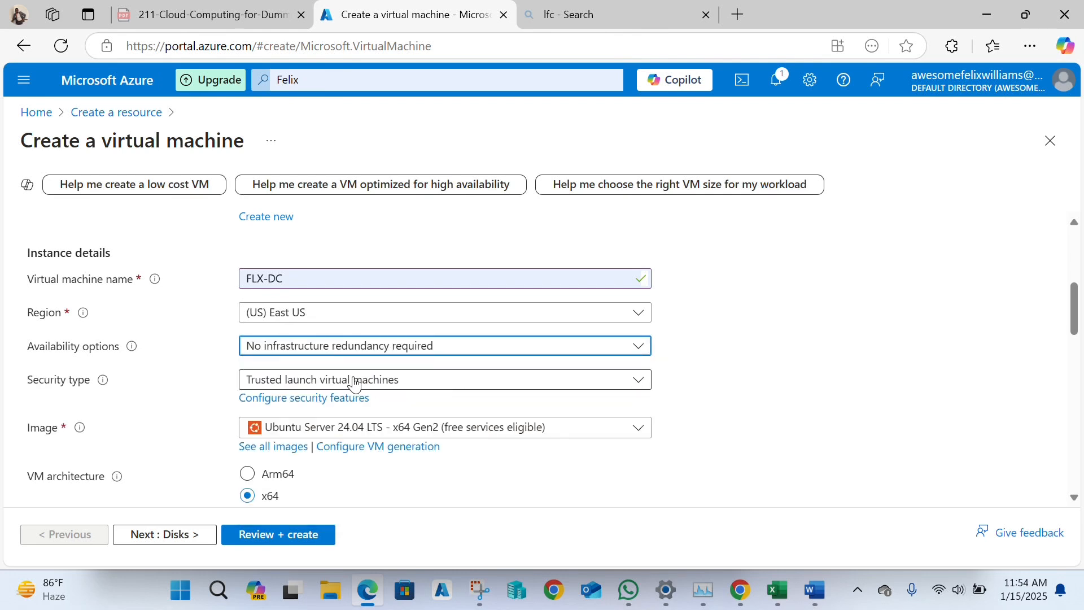
Select Windows Server 2022 Datacenter: Azure Edition - x64 Gen2 as the virtual machine's image
{"action": "scroll", "coordinate": [352, 382], "scroll_direction": "down", "scroll_amount": 3}
{"action": "left_click", "coordinate": [413, 304]}
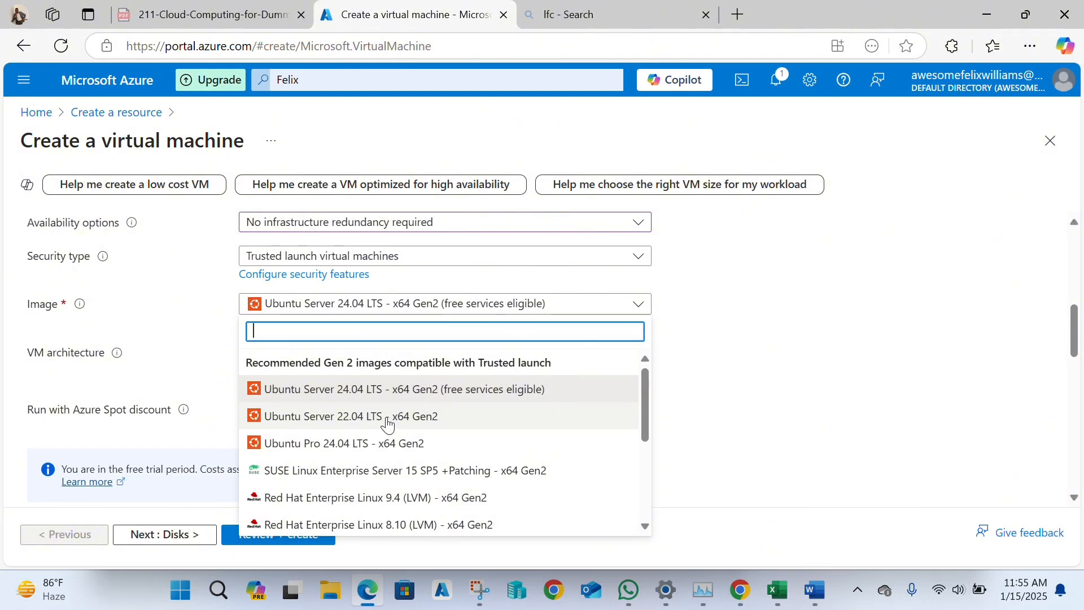
{"action": "scroll", "coordinate": [388, 425], "scroll_direction": "down", "scroll_amount": 4}
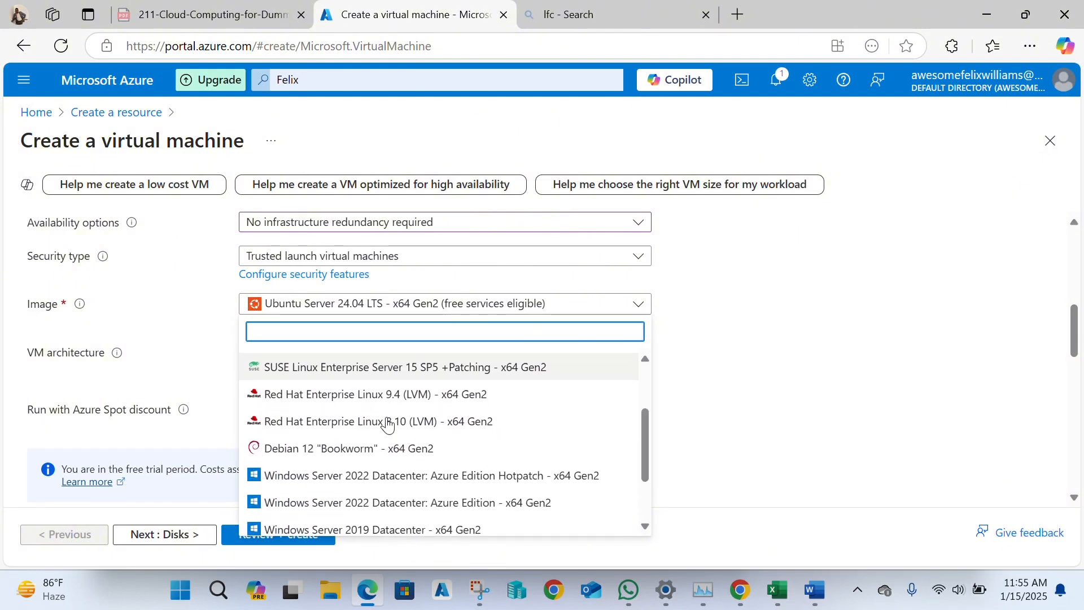
{"action": "scroll", "coordinate": [387, 425], "scroll_direction": "up", "scroll_amount": 2}
{"action": "scroll", "coordinate": [388, 425], "scroll_direction": "down", "scroll_amount": 3}
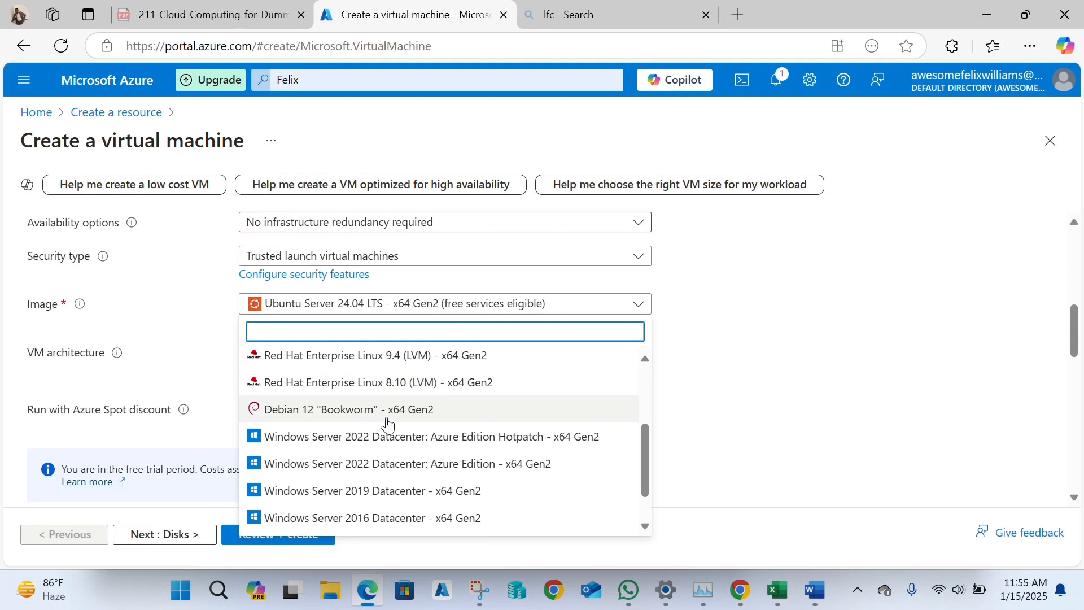
{"action": "left_click", "coordinate": [376, 465]}
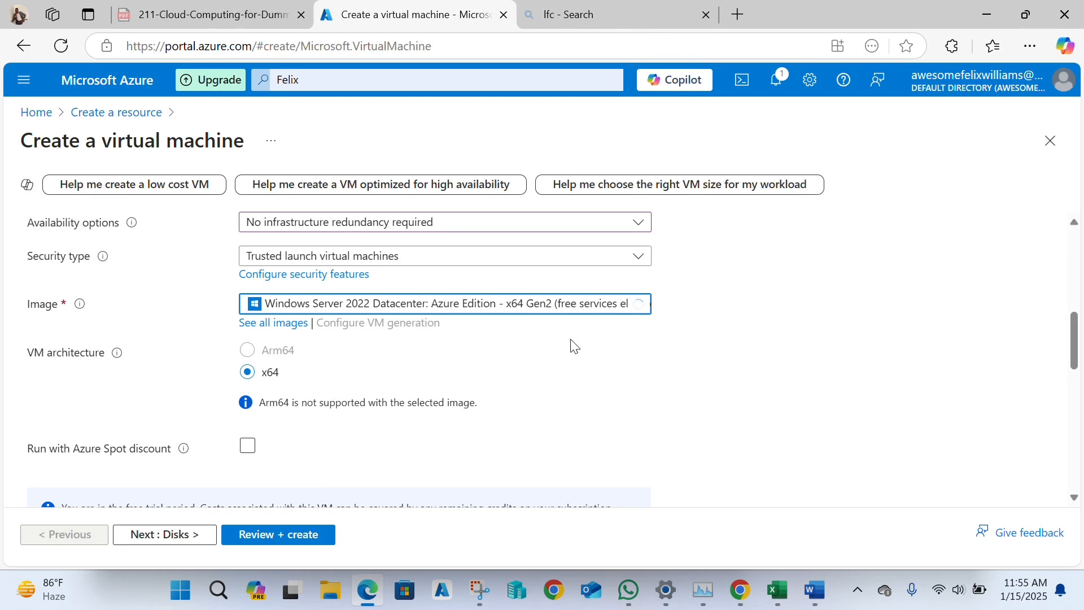
Check the available virtual machine sizes and keep Standard_B1s with 1 vcpu and 1 GiB memory
{"action": "scroll", "coordinate": [573, 345], "scroll_direction": "down", "scroll_amount": 3}
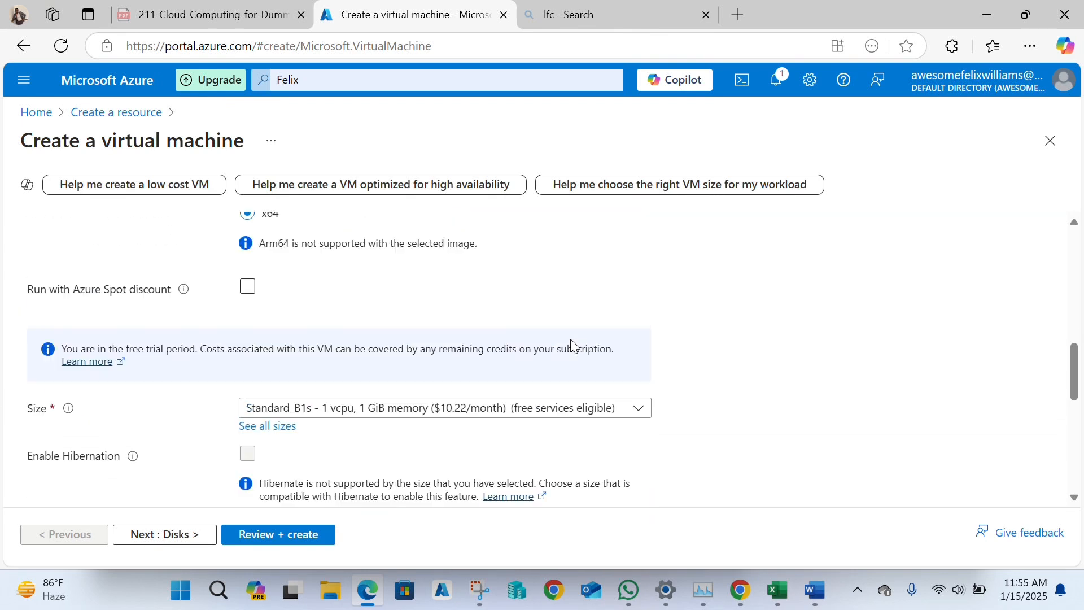
{"action": "scroll", "coordinate": [573, 346], "scroll_direction": "up", "scroll_amount": 1}
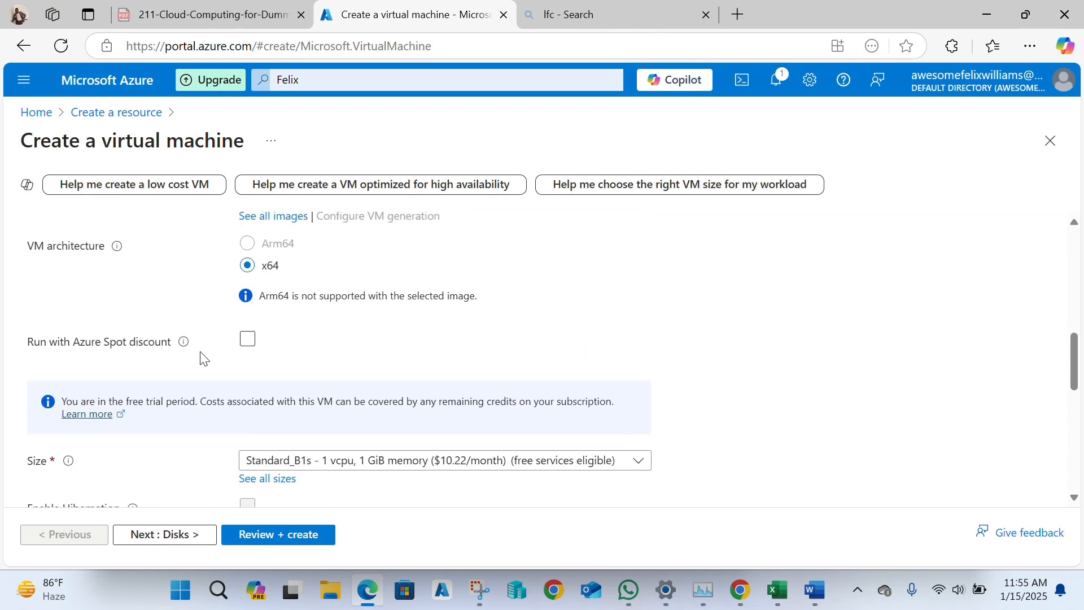
{"action": "scroll", "coordinate": [316, 350], "scroll_direction": "down", "scroll_amount": 3}
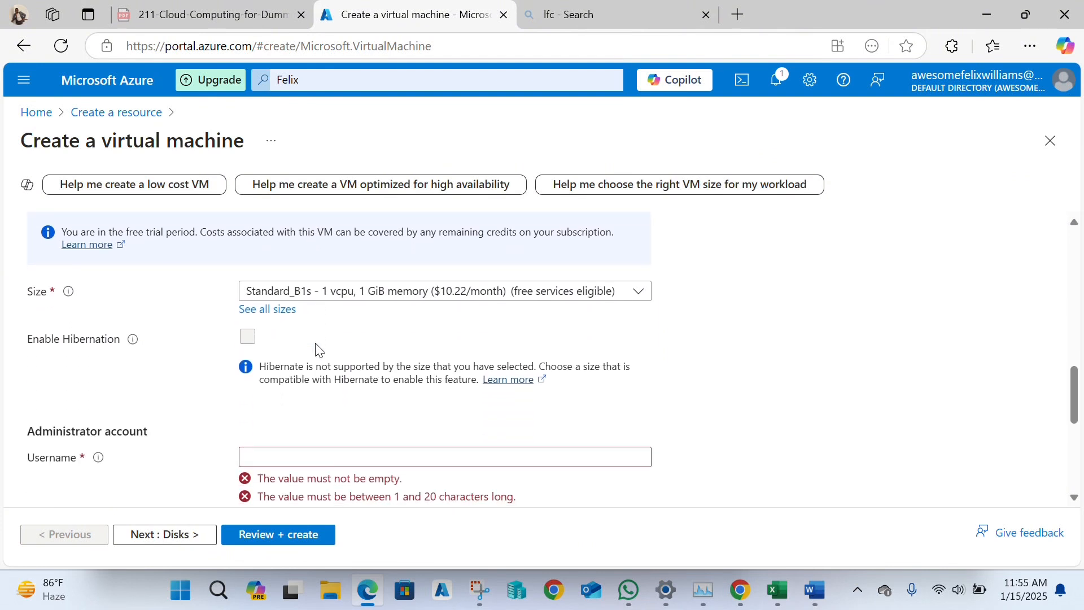
{"action": "left_click", "coordinate": [356, 294]}
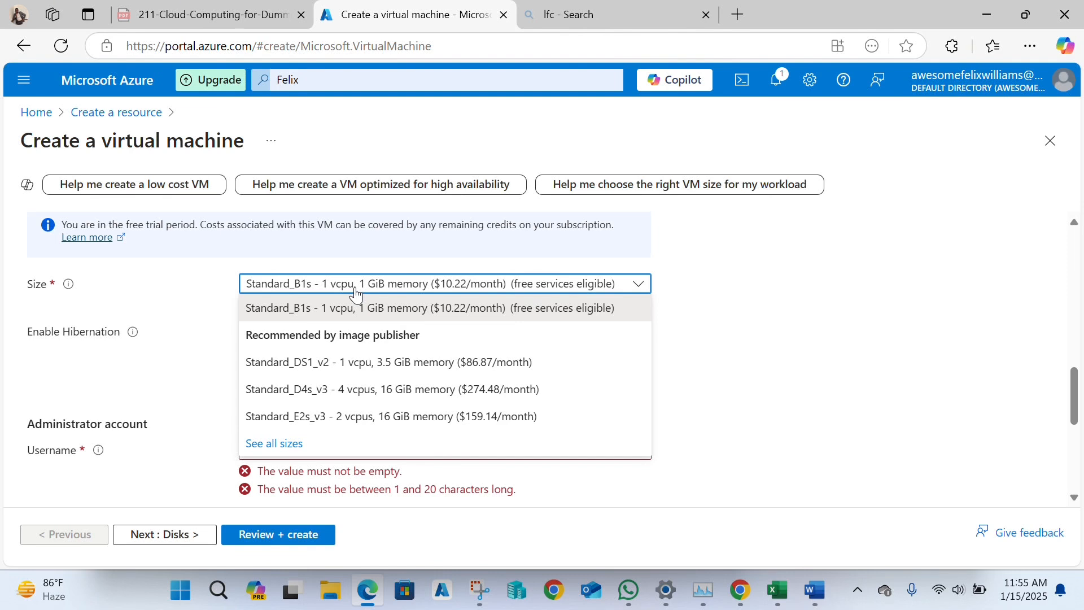
{"action": "left_click", "coordinate": [409, 290]}
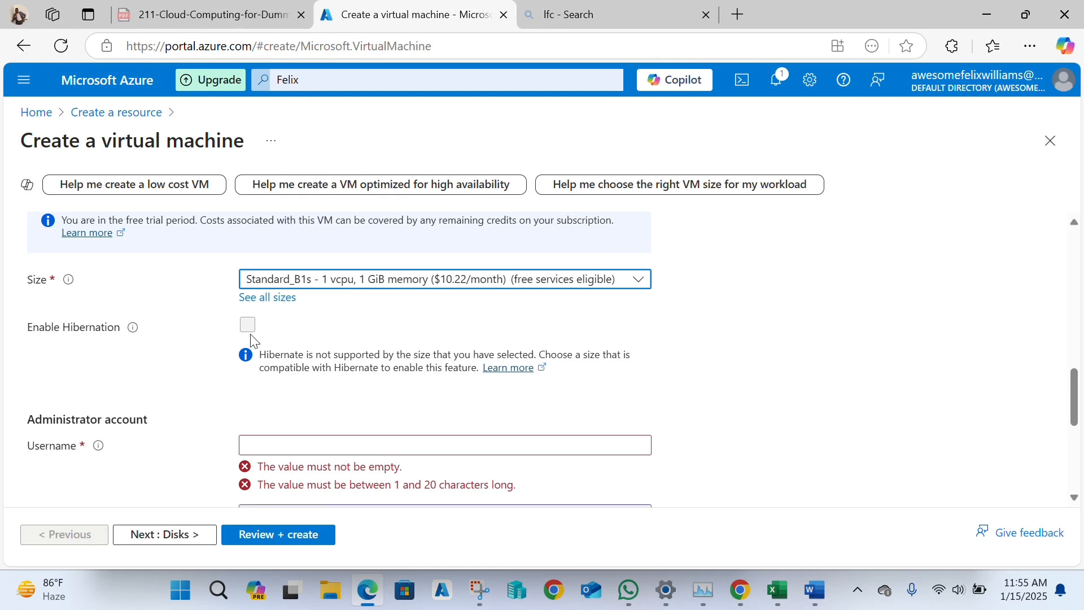
Set the administrator account's username to FLXDEV and fill in the password confirmation with the saved password
{"action": "scroll", "coordinate": [252, 339], "scroll_direction": "down", "scroll_amount": 2}
{"action": "left_click", "coordinate": [274, 338]}
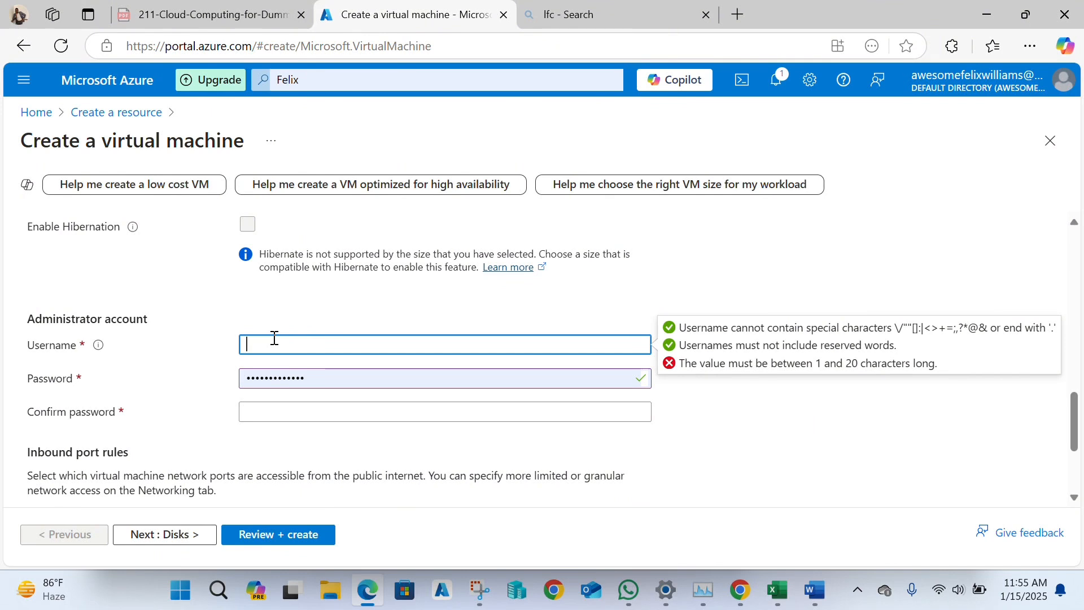
{"action": "type", "text": "FLXDEV"}
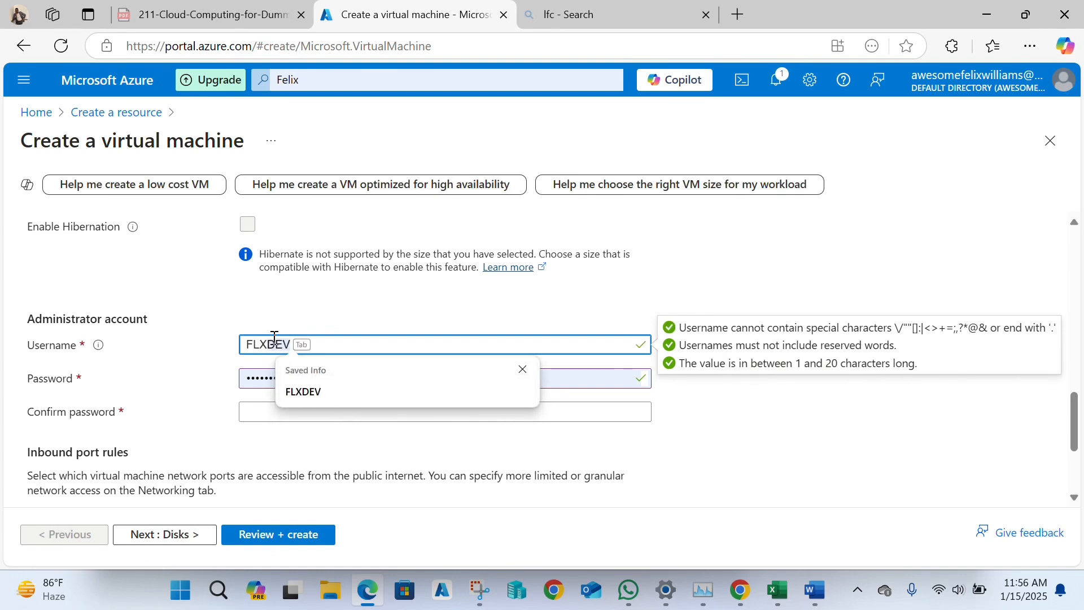
{"action": "key", "text": "Tab"}
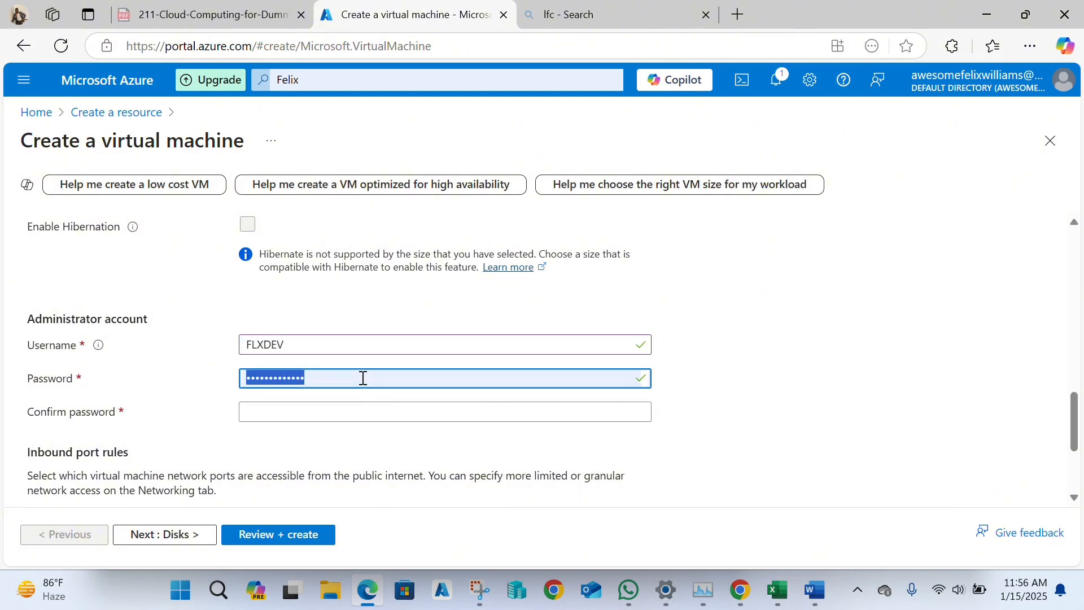
{"action": "left_click", "coordinate": [347, 411]}
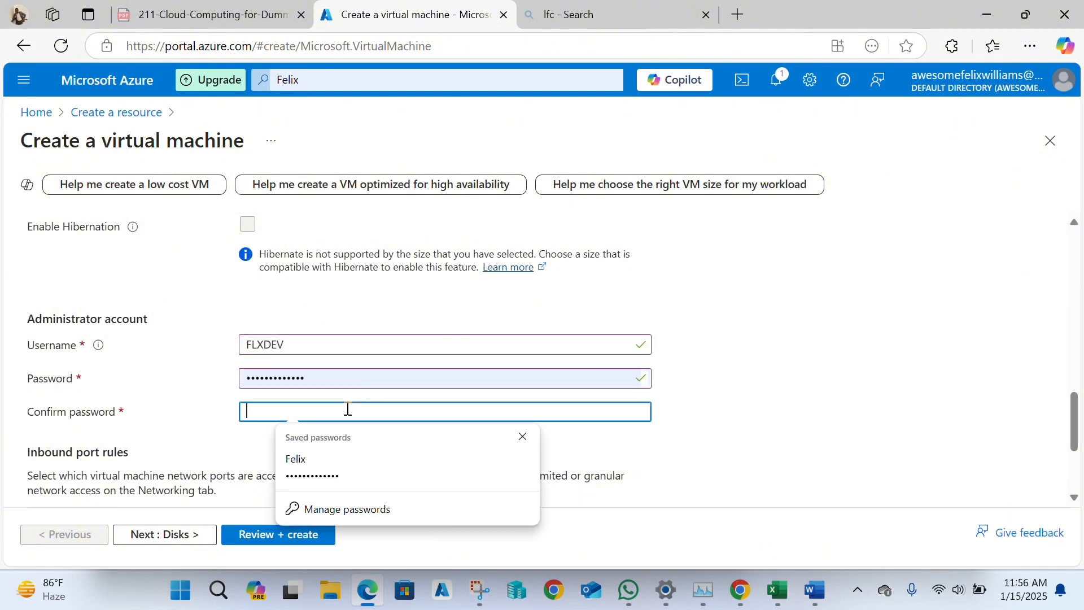
{"action": "left_click", "coordinate": [320, 470]}
Set the public inbound ports to Allow selected ports and choose RDP (3389) as the inbound port
{"action": "scroll", "coordinate": [346, 432], "scroll_direction": "down", "scroll_amount": 3}
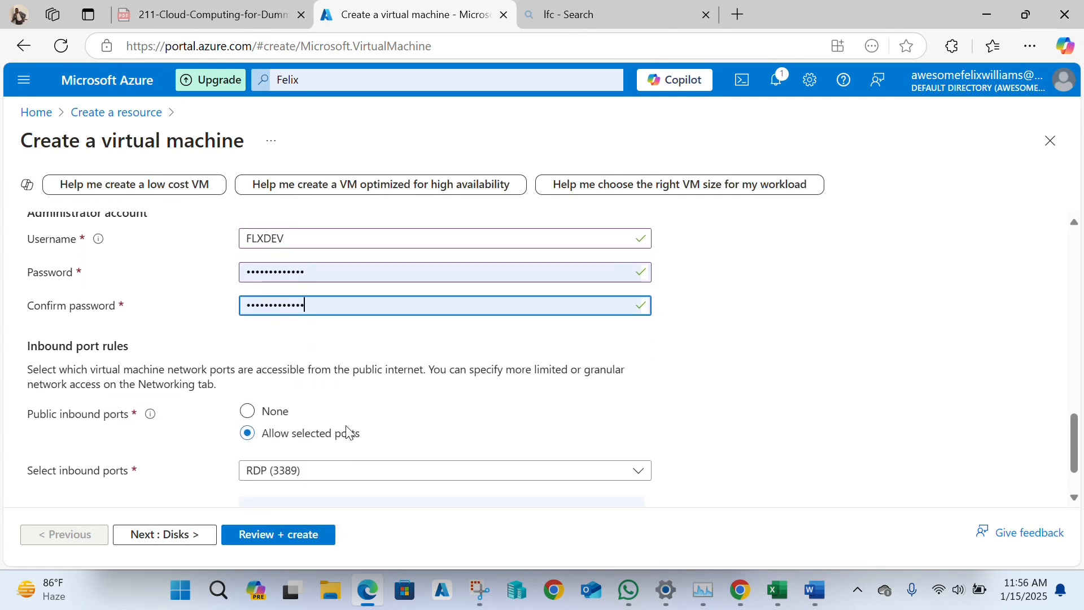
{"action": "scroll", "coordinate": [347, 434], "scroll_direction": "up", "scroll_amount": 2}
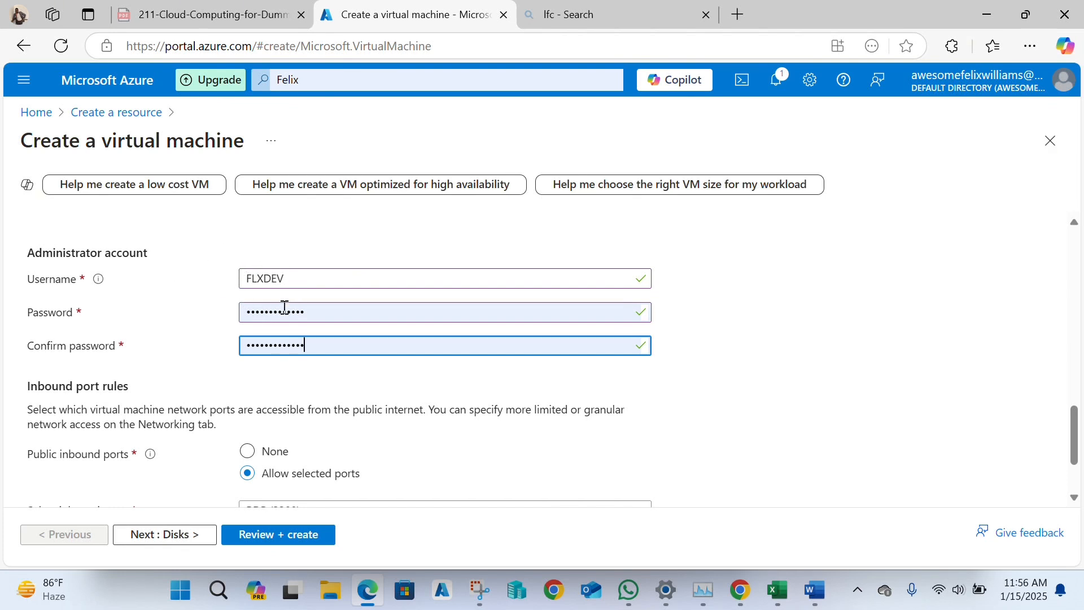
{"action": "scroll", "coordinate": [325, 337], "scroll_direction": "down", "scroll_amount": 2}
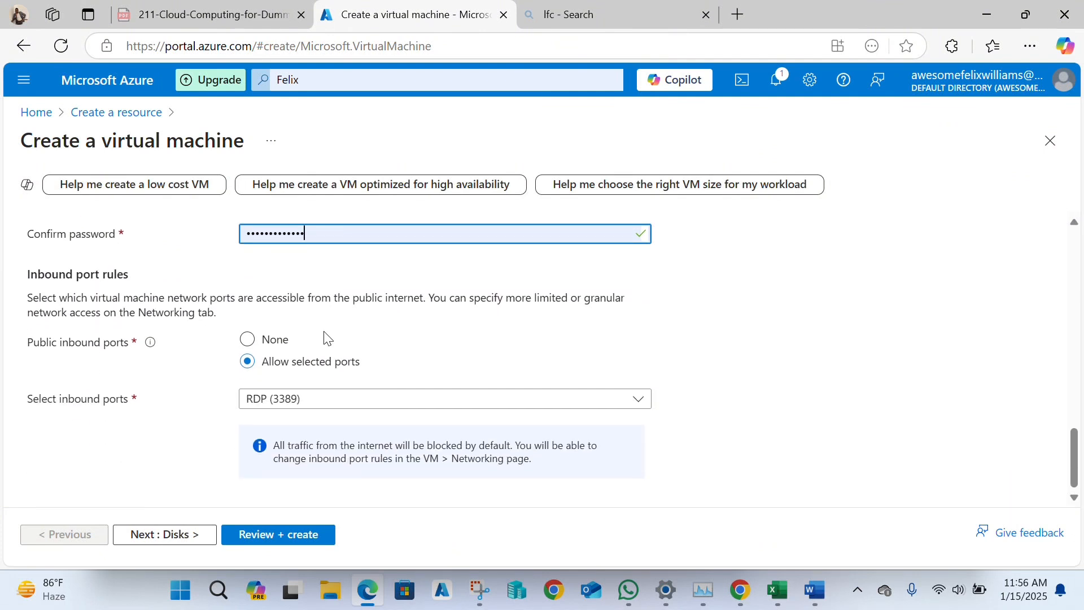
{"action": "scroll", "coordinate": [324, 333], "scroll_direction": "up", "scroll_amount": 2}
{"action": "scroll", "coordinate": [324, 332], "scroll_direction": "down", "scroll_amount": 2}
{"action": "left_click", "coordinate": [251, 340]}
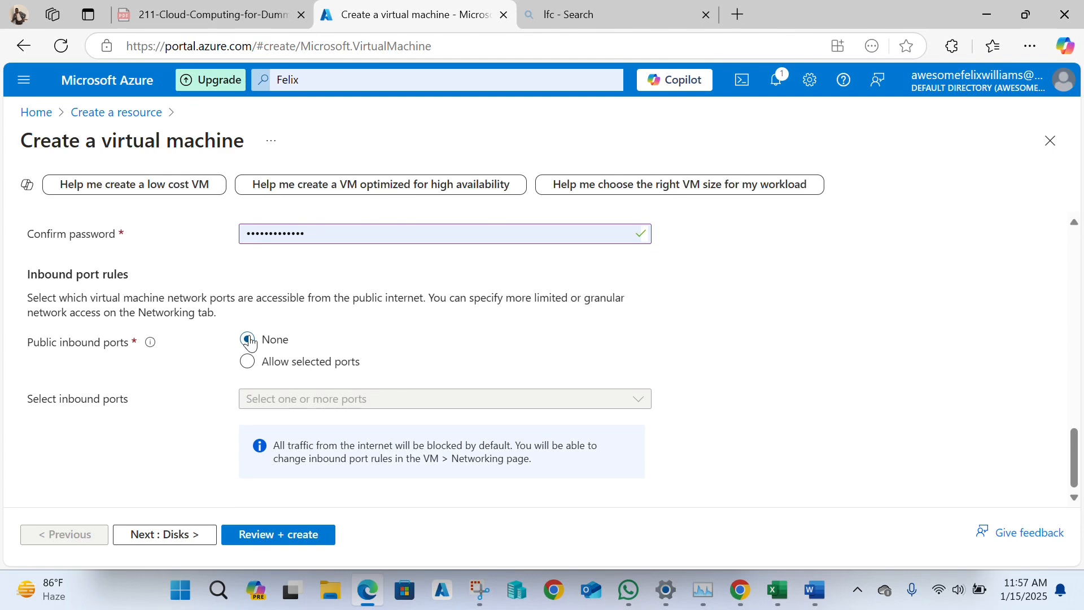
{"action": "left_click", "coordinate": [249, 362]}
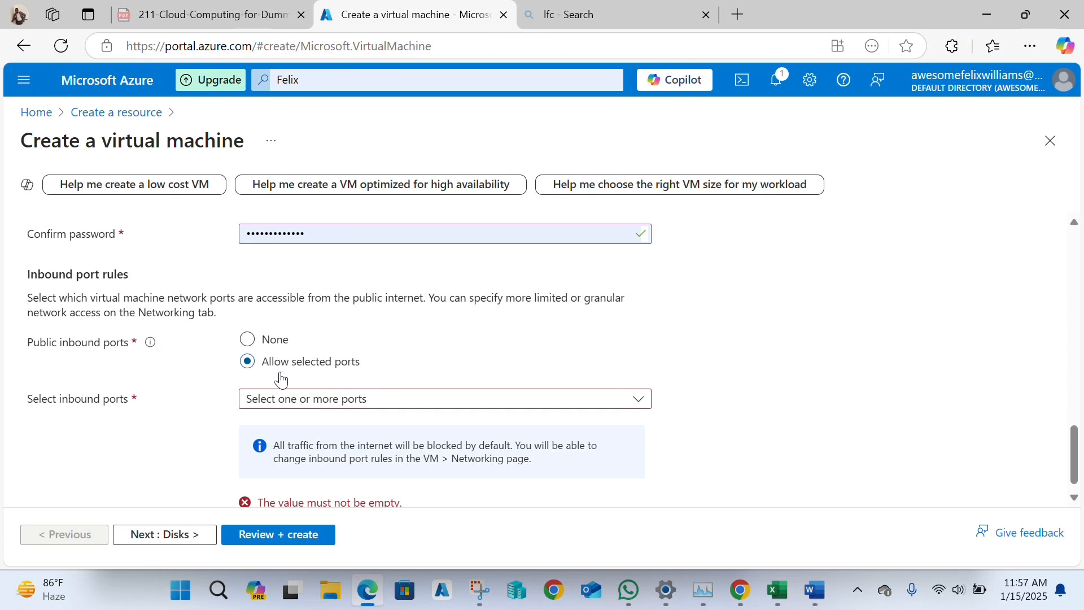
{"action": "left_click", "coordinate": [312, 400]}
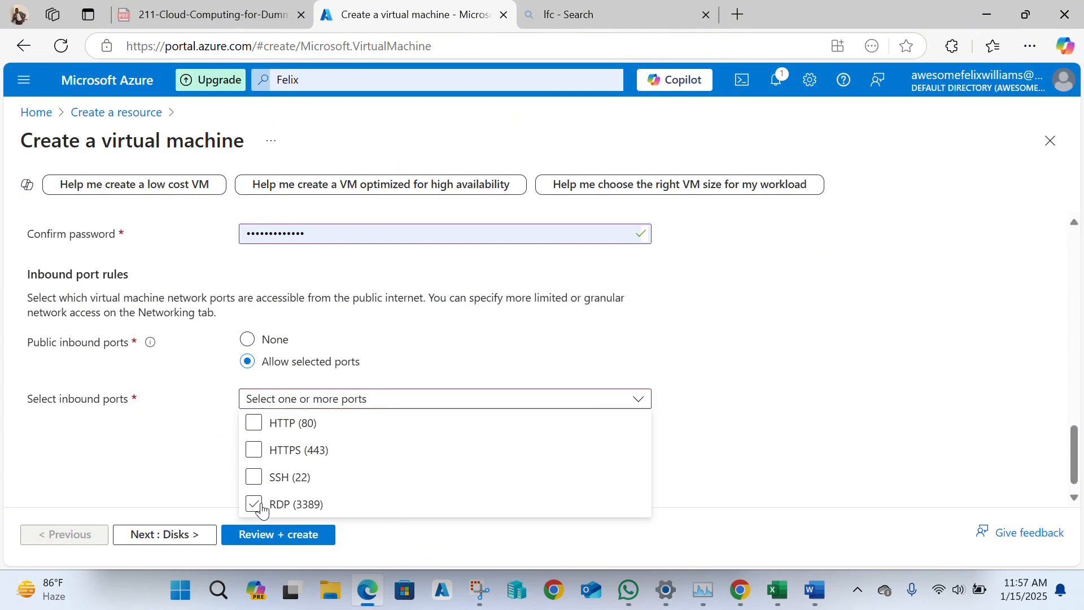
{"action": "left_click", "coordinate": [262, 508]}
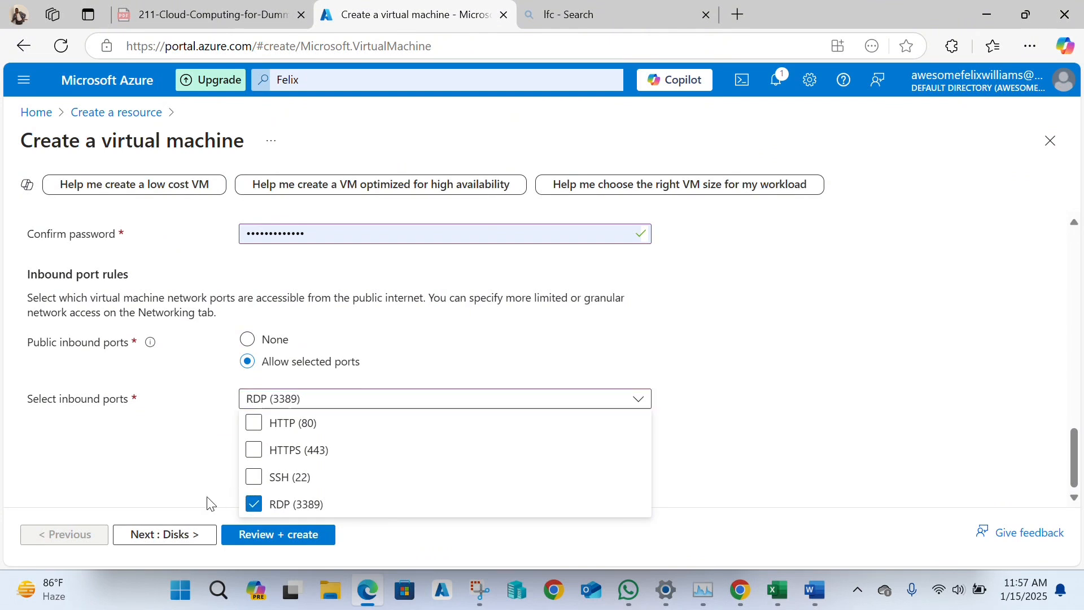
{"action": "left_click", "coordinate": [185, 511]}
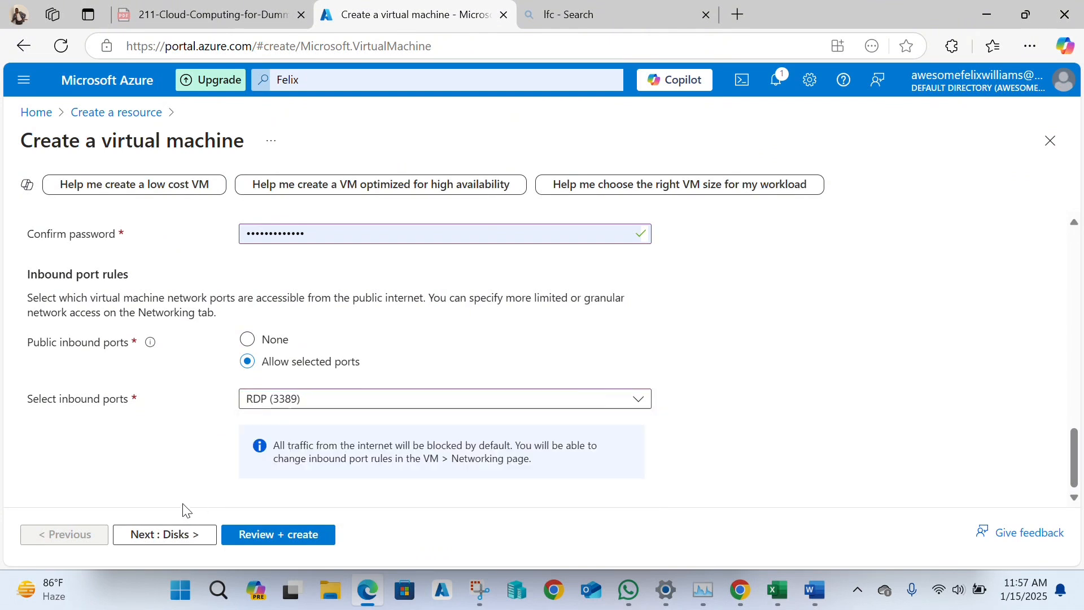
Proceed to the disk settings and check the OS disk sizes, keeping Image default (127 GiB)
{"action": "left_click", "coordinate": [178, 541]}
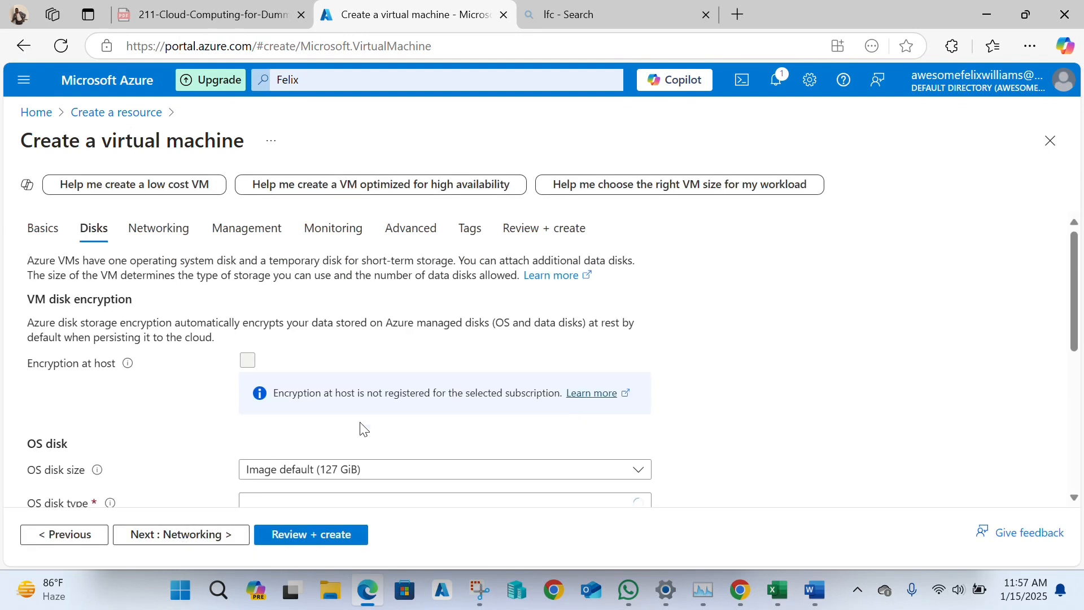
{"action": "scroll", "coordinate": [362, 430], "scroll_direction": "down", "scroll_amount": 3}
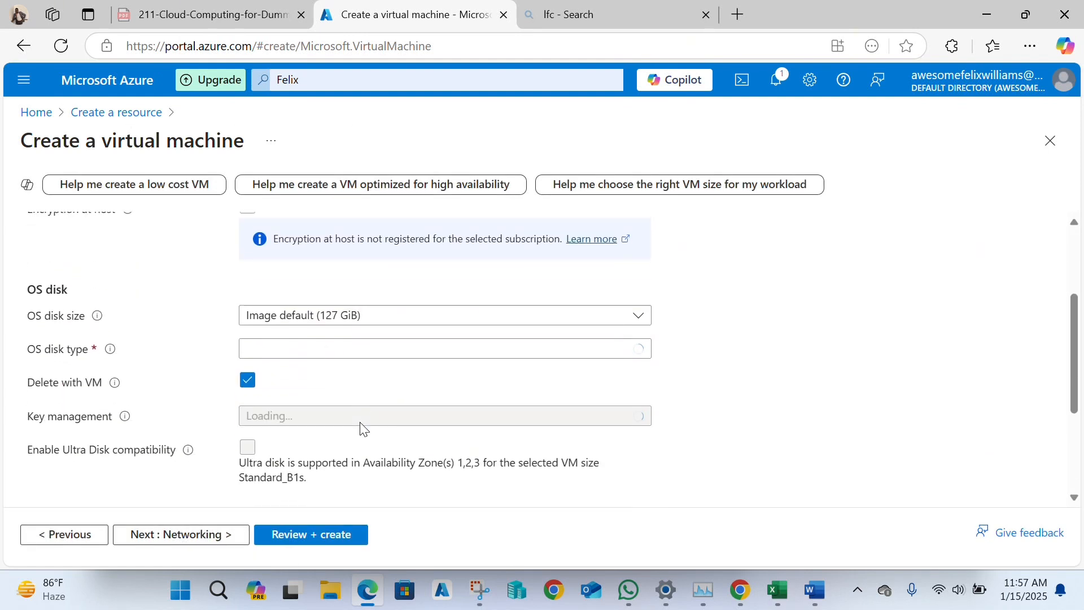
{"action": "left_click", "coordinate": [403, 319]}
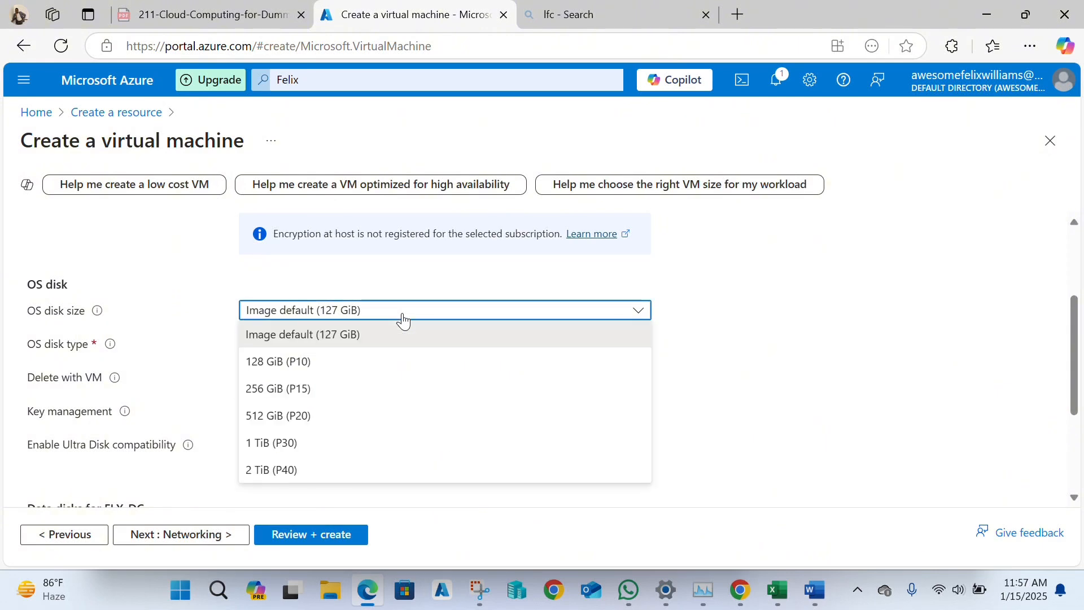
{"action": "left_click", "coordinate": [403, 319]}
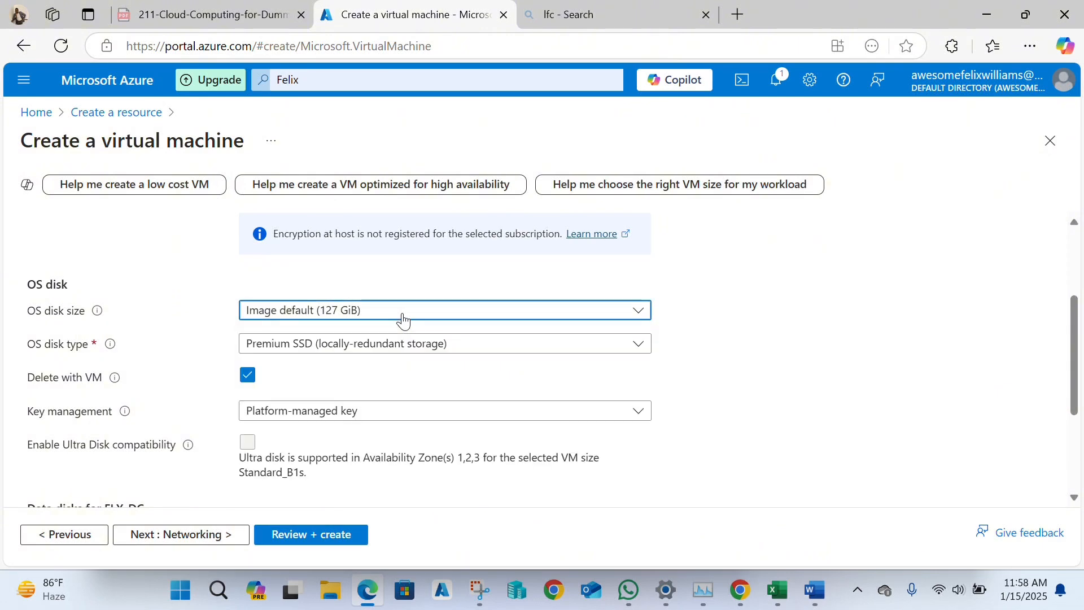
Review the locally-redundant and zone-redundant OS disk types, keeping Premium SSD (locally-redundant storage), and look over the data disk settings
{"action": "left_click", "coordinate": [414, 347]}
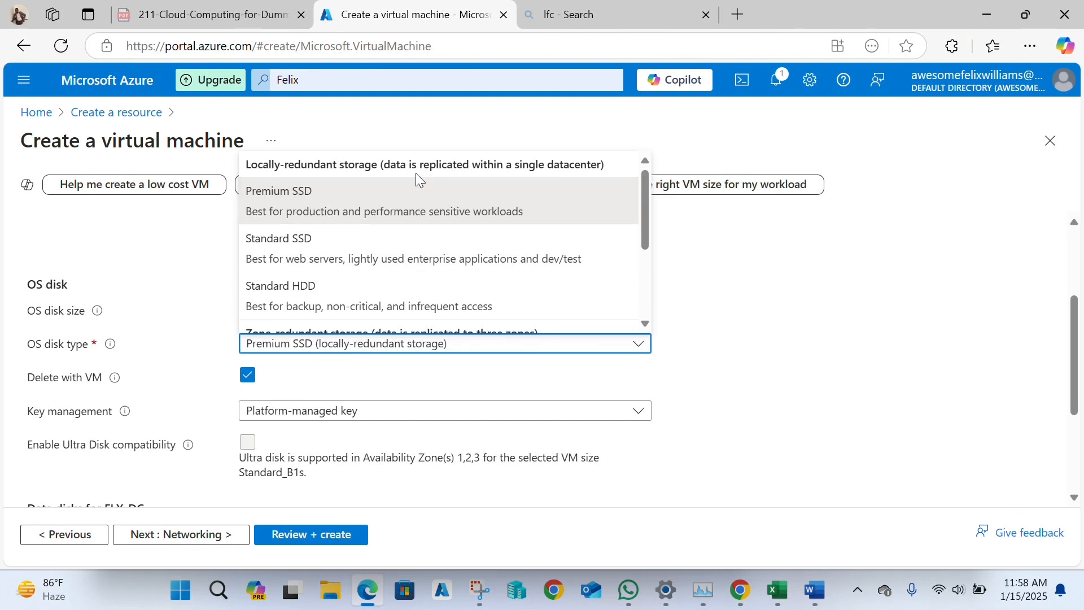
{"action": "scroll", "coordinate": [435, 257], "scroll_direction": "down", "scroll_amount": 3}
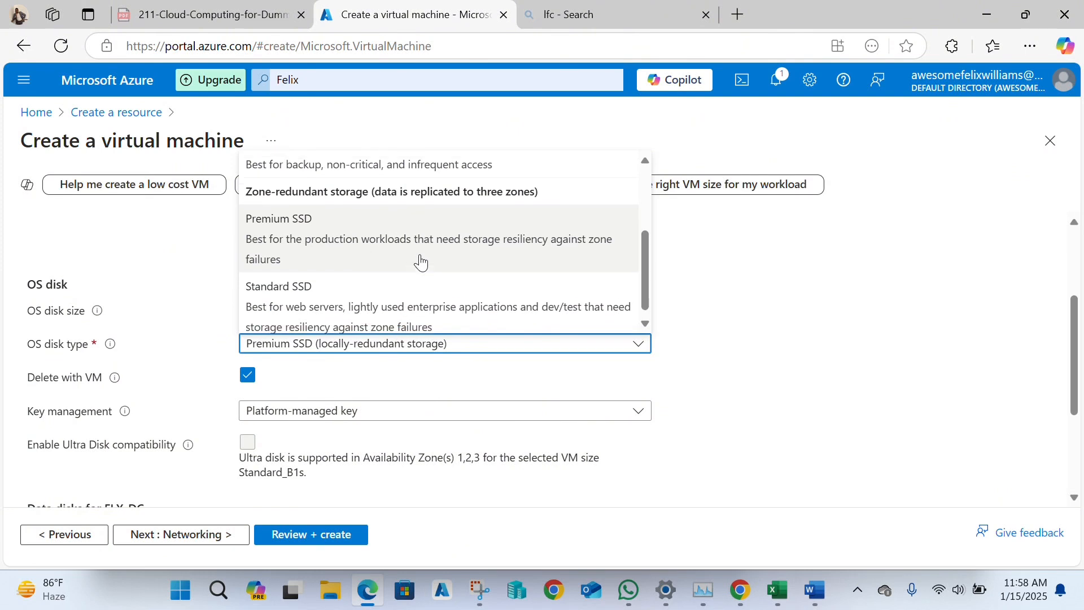
{"action": "scroll", "coordinate": [421, 262], "scroll_direction": "up", "scroll_amount": 2}
{"action": "scroll", "coordinate": [421, 261], "scroll_direction": "down", "scroll_amount": 3}
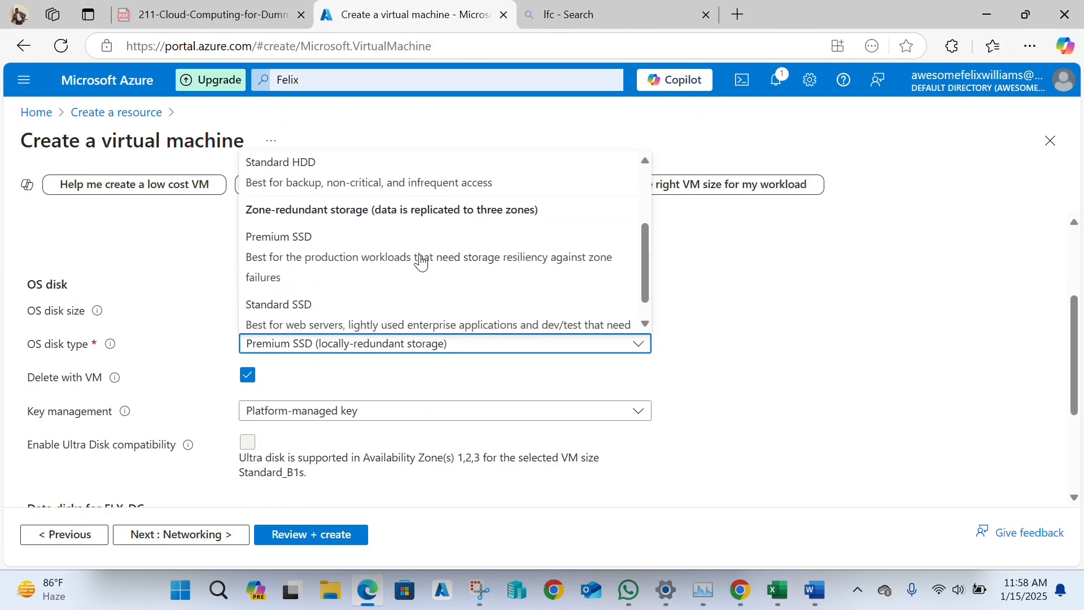
{"action": "scroll", "coordinate": [421, 261], "scroll_direction": "up", "scroll_amount": 3}
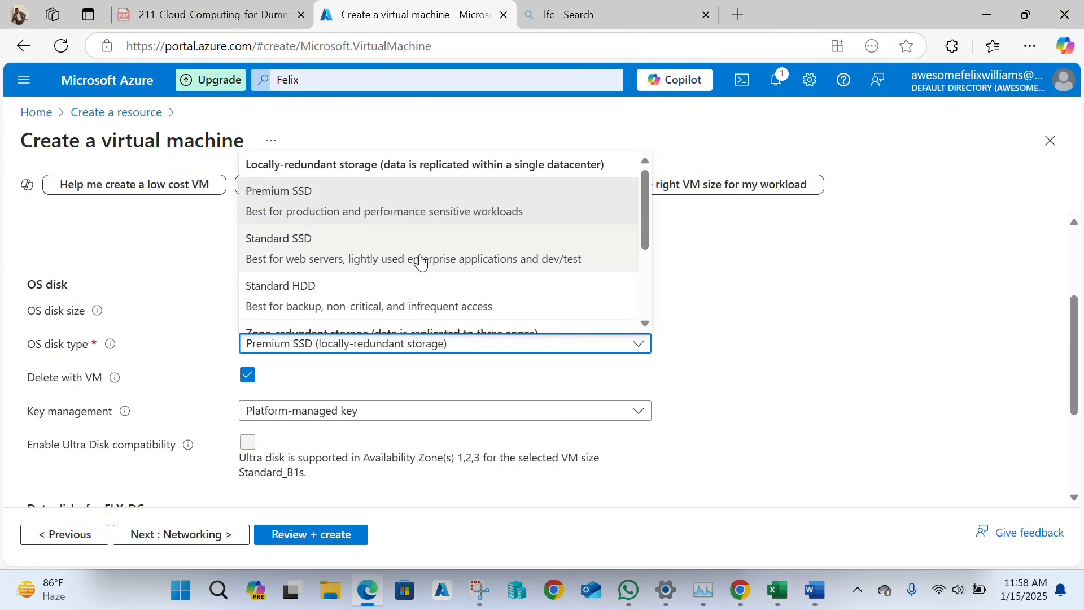
{"action": "scroll", "coordinate": [421, 261], "scroll_direction": "down", "scroll_amount": 2}
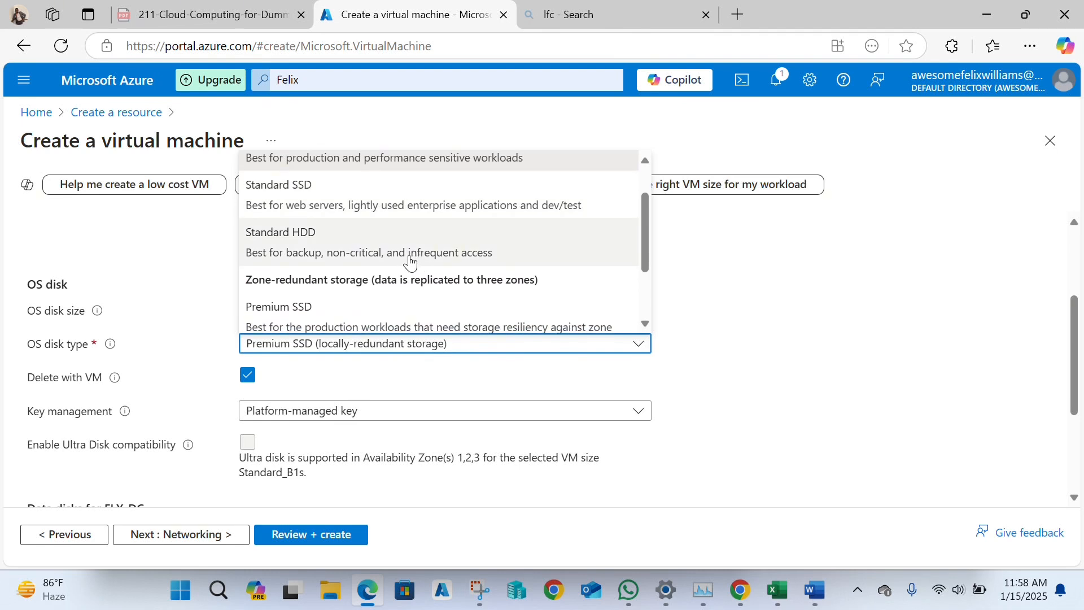
{"action": "scroll", "coordinate": [395, 344], "scroll_direction": "down", "scroll_amount": 3}
{"action": "scroll", "coordinate": [395, 340], "scroll_direction": "down", "scroll_amount": 1}
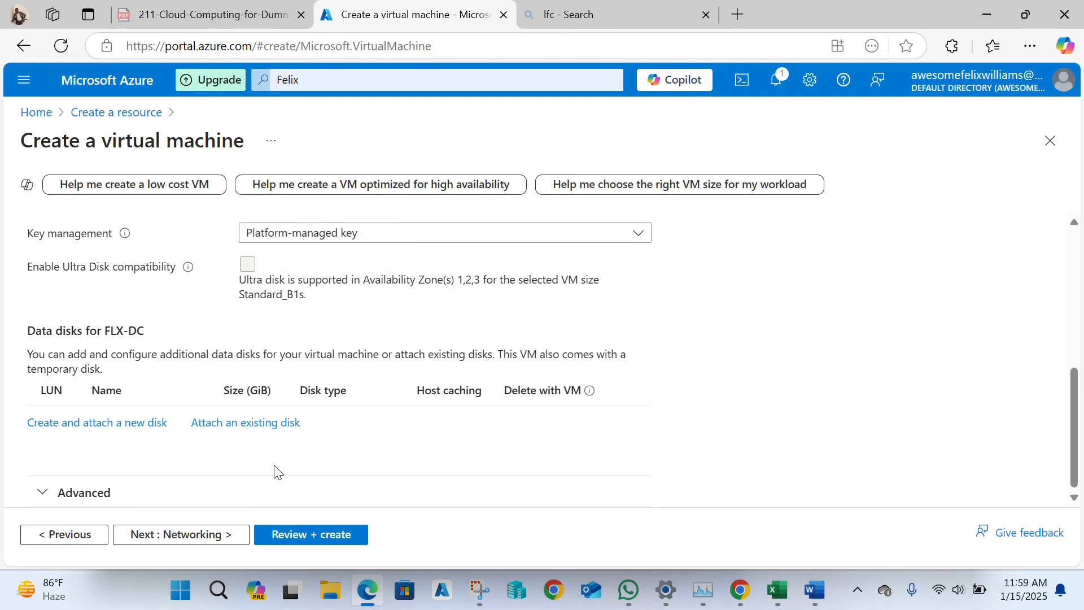
Proceed to the networking settings and check the virtual network choices, keeping (new) FLX-DC-vnet
{"action": "left_click", "coordinate": [180, 536]}
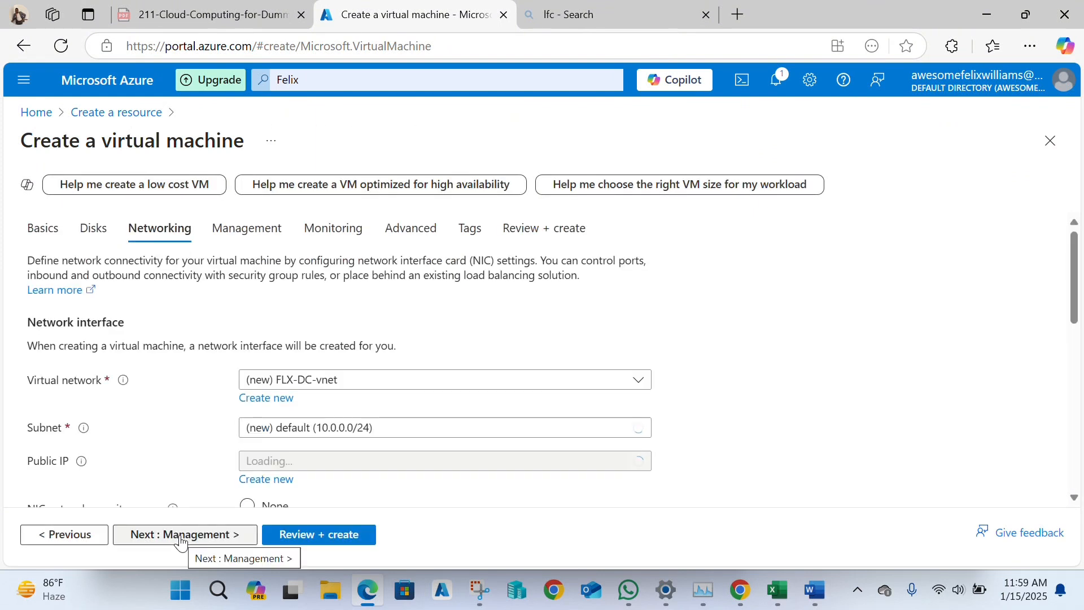
{"action": "scroll", "coordinate": [428, 255], "scroll_direction": "down", "scroll_amount": 1}
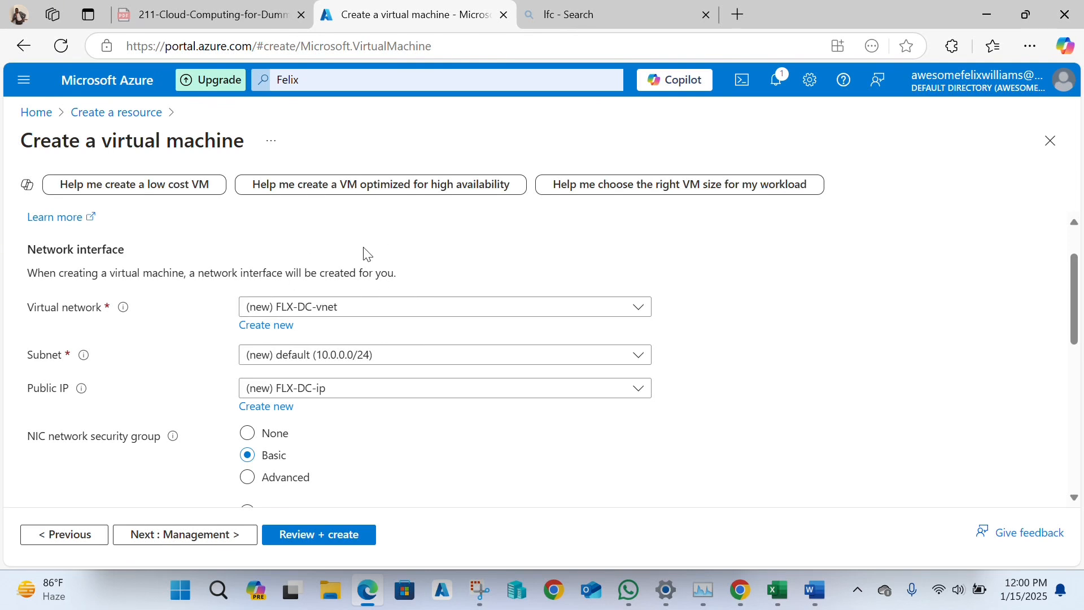
{"action": "left_click", "coordinate": [442, 312]}
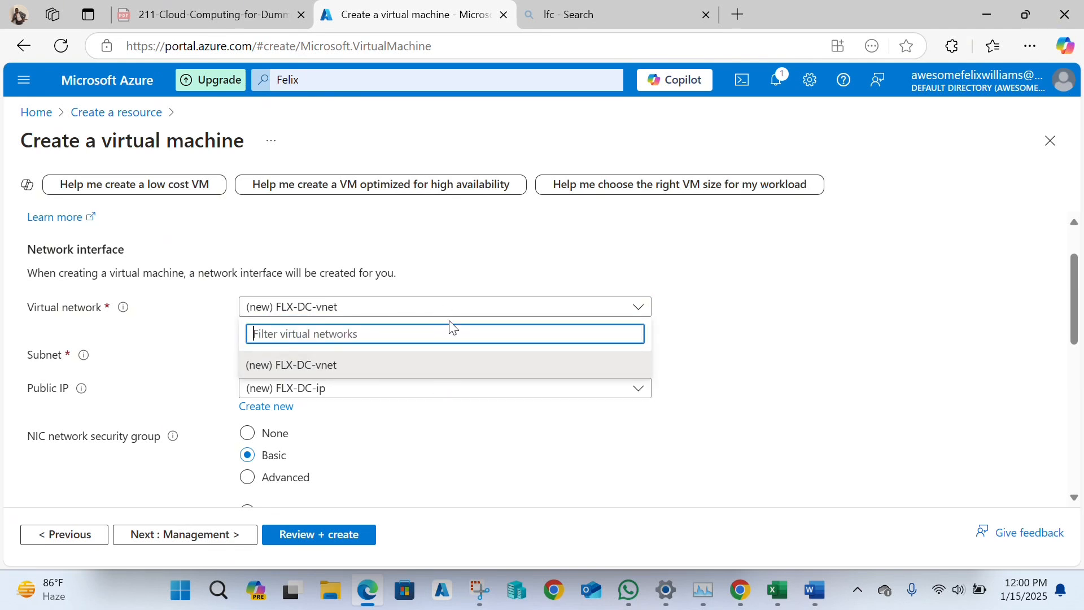
{"action": "left_click", "coordinate": [471, 274]}
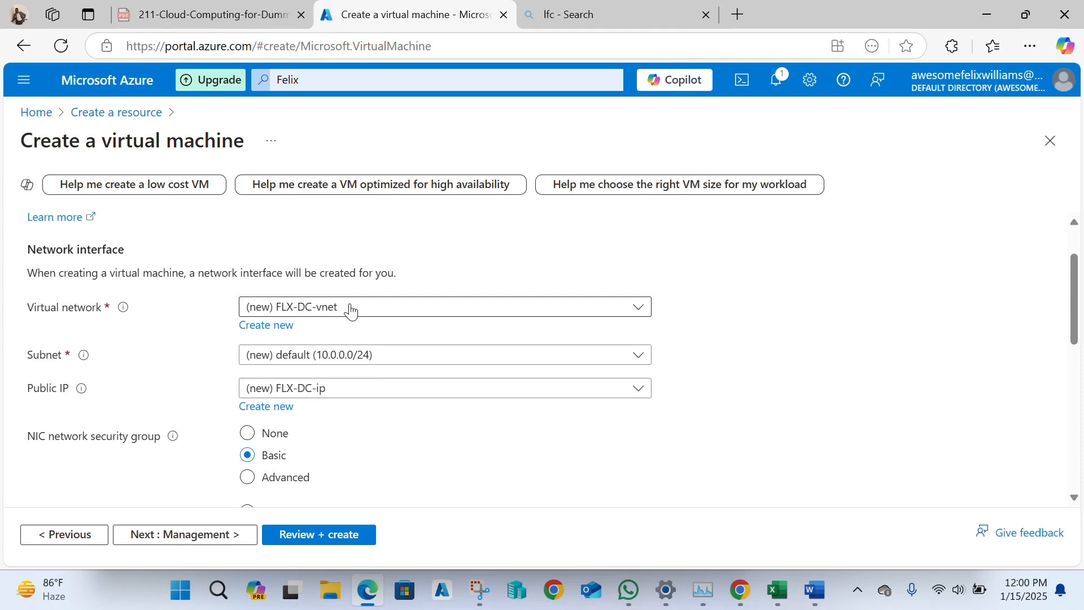
Check the public IP choices for the network interface and keep (new) FLX-DC-ip
{"action": "scroll", "coordinate": [417, 377], "scroll_direction": "down", "scroll_amount": 1}
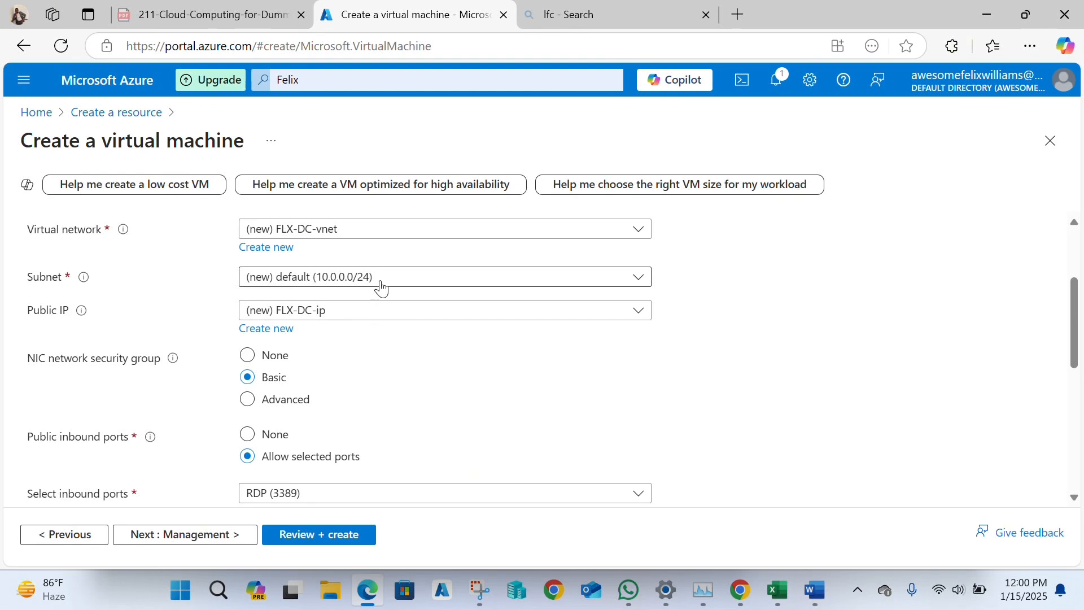
{"action": "scroll", "coordinate": [383, 368], "scroll_direction": "down", "scroll_amount": 1}
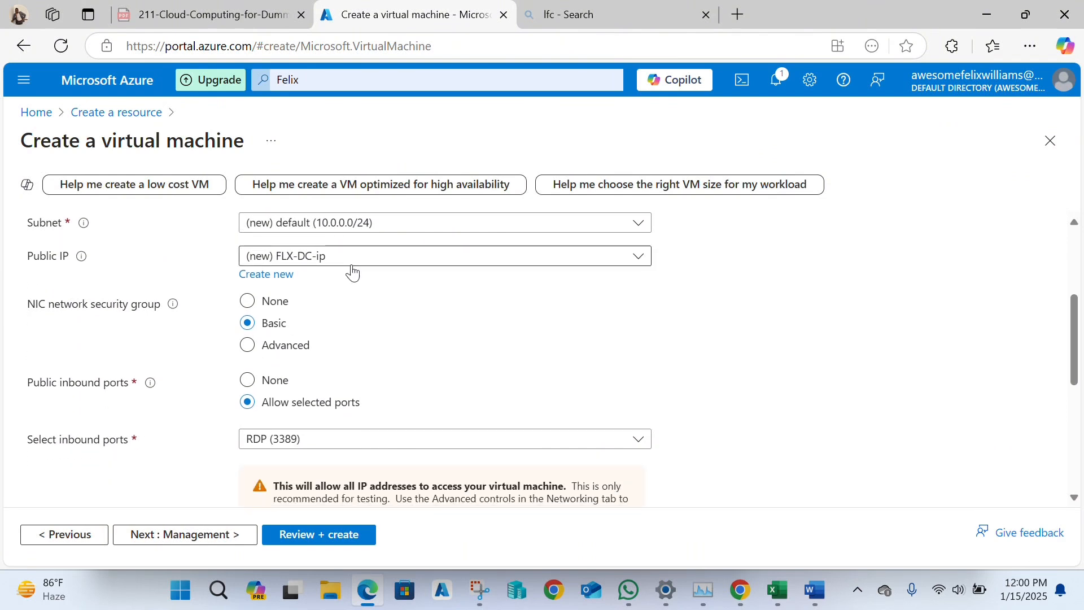
{"action": "left_click", "coordinate": [359, 266]}
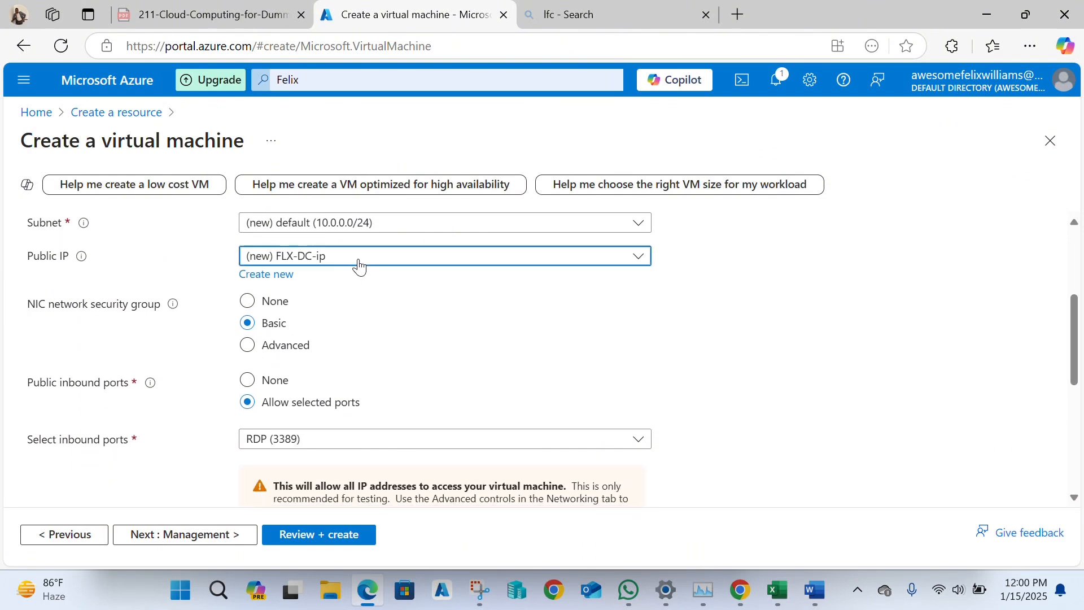
{"action": "left_click_drag", "start_coordinate": [372, 351], "coordinate": [399, 314]}
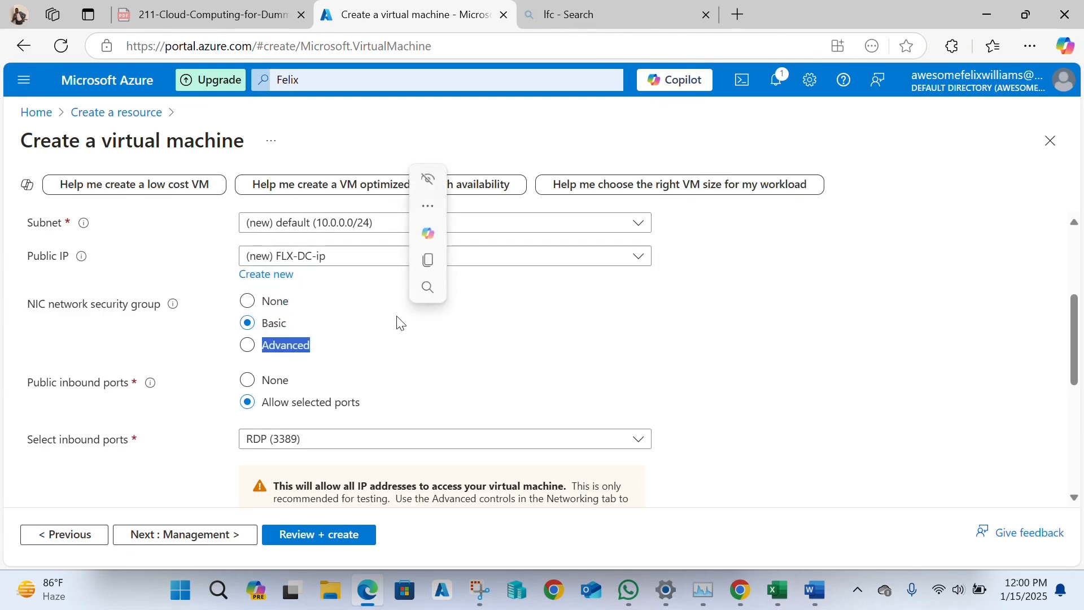
{"action": "left_click", "coordinate": [376, 261]}
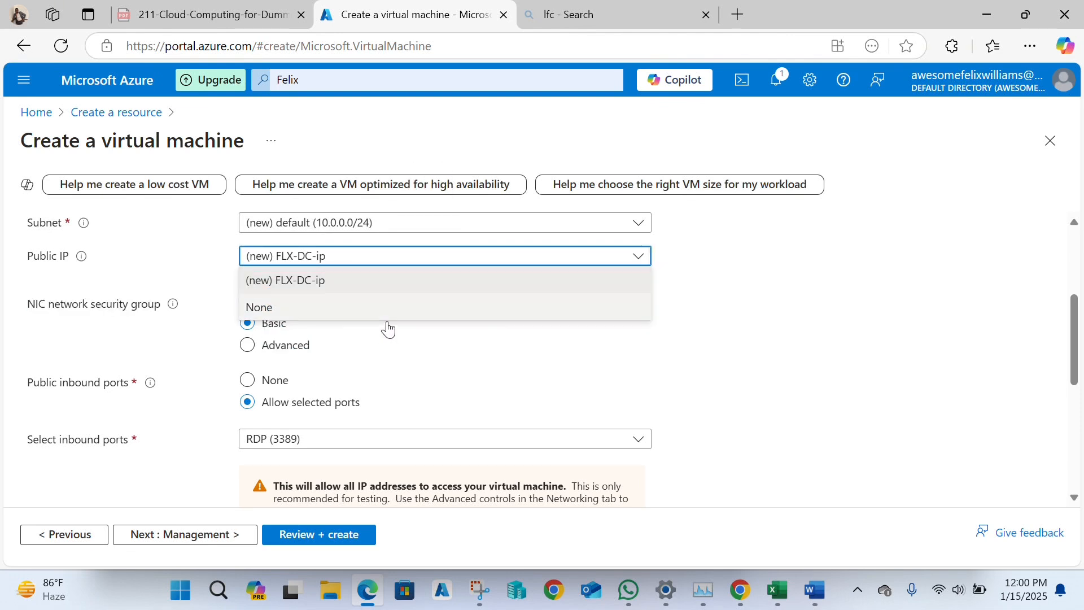
{"action": "left_click", "coordinate": [408, 362]}
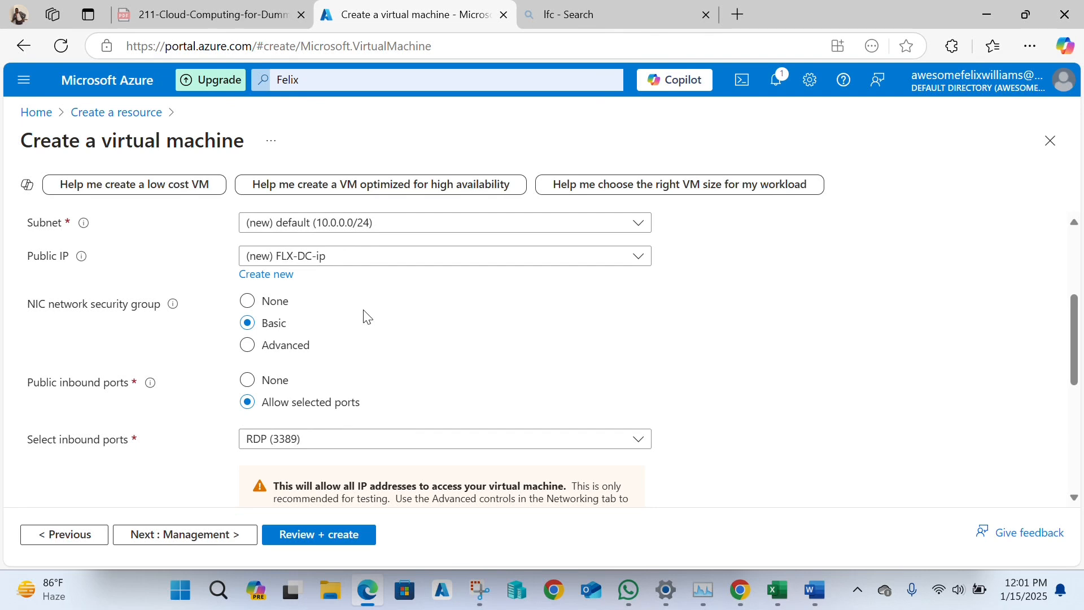
Review the NIC network security group options and the public inbound port settings
{"action": "scroll", "coordinate": [361, 329], "scroll_direction": "down", "scroll_amount": 1}
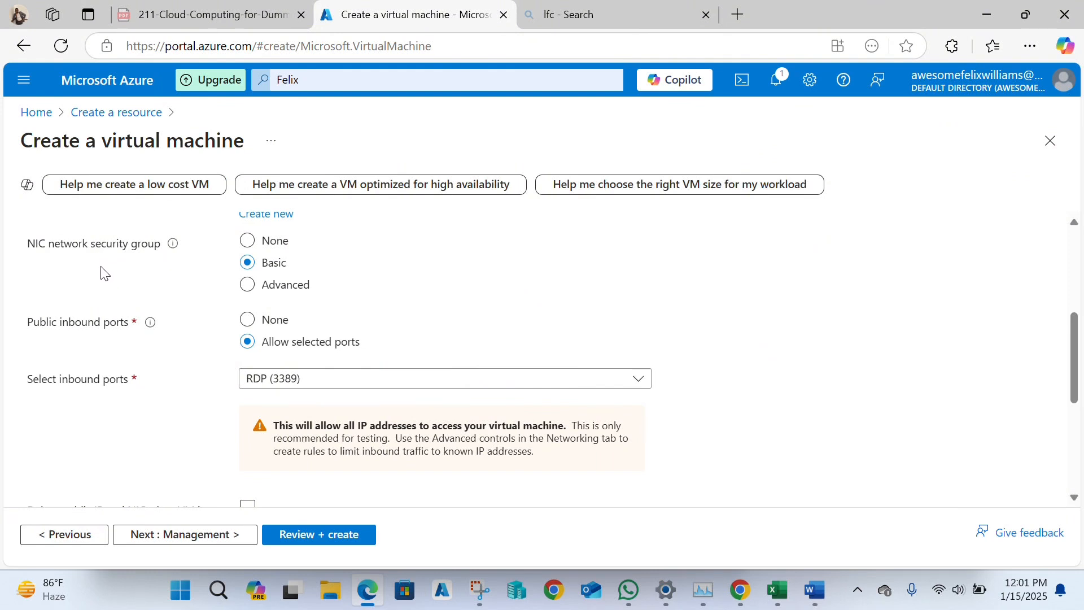
{"action": "scroll", "coordinate": [103, 274], "scroll_direction": "up", "scroll_amount": 1}
{"action": "scroll", "coordinate": [103, 273], "scroll_direction": "up", "scroll_amount": 1}
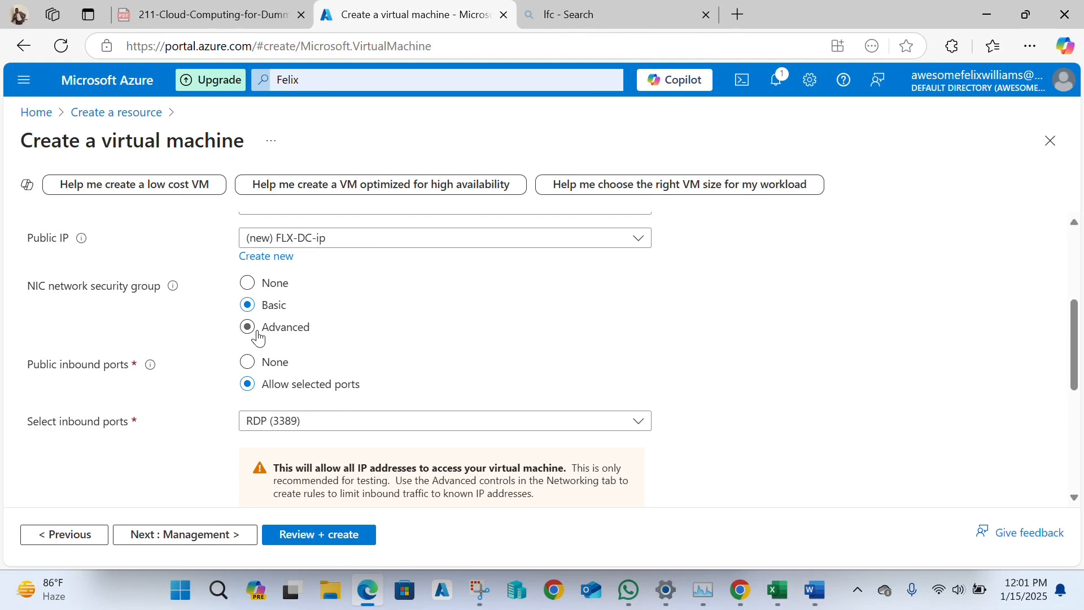
{"action": "scroll", "coordinate": [257, 333], "scroll_direction": "down", "scroll_amount": 2}
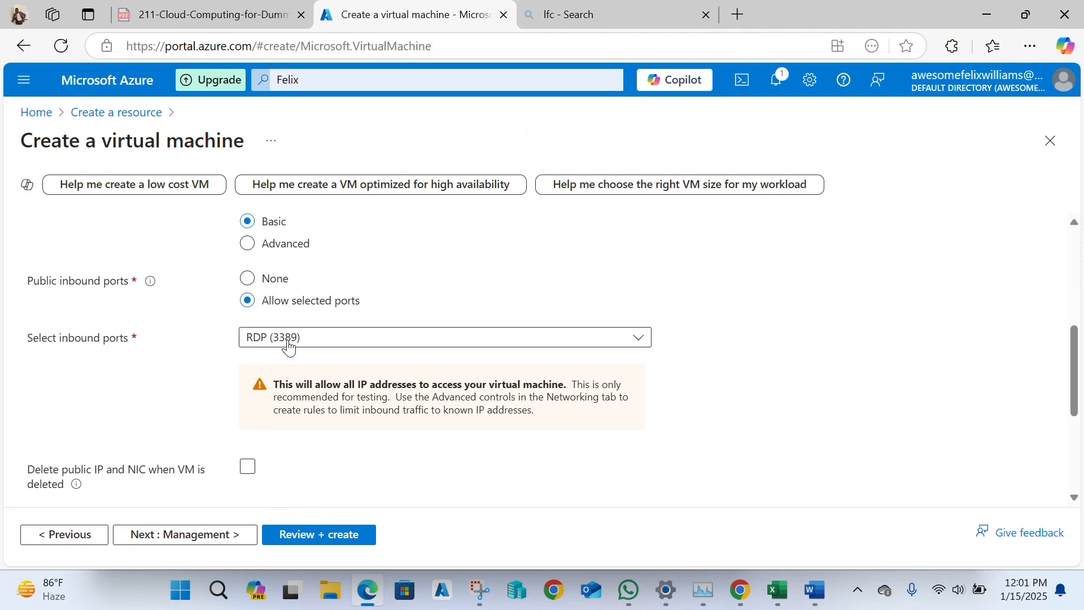
Enable deleting the public IP and NIC when the VM is deleted, and keep load balancing at None
{"action": "scroll", "coordinate": [161, 468], "scroll_direction": "down", "scroll_amount": 1}
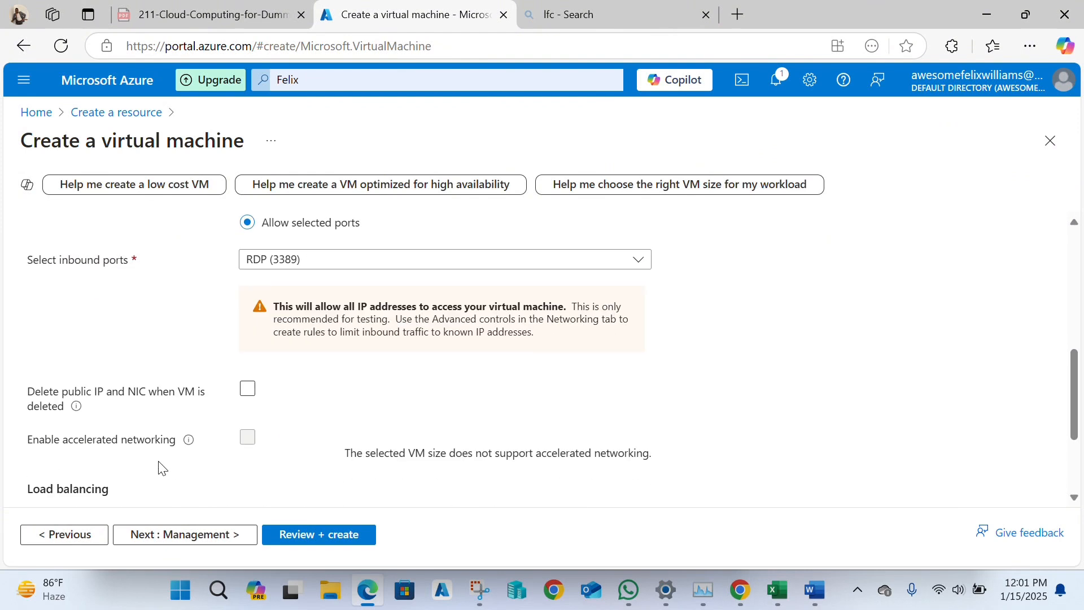
{"action": "scroll", "coordinate": [161, 468], "scroll_direction": "down", "scroll_amount": 2}
{"action": "left_click", "coordinate": [248, 248]}
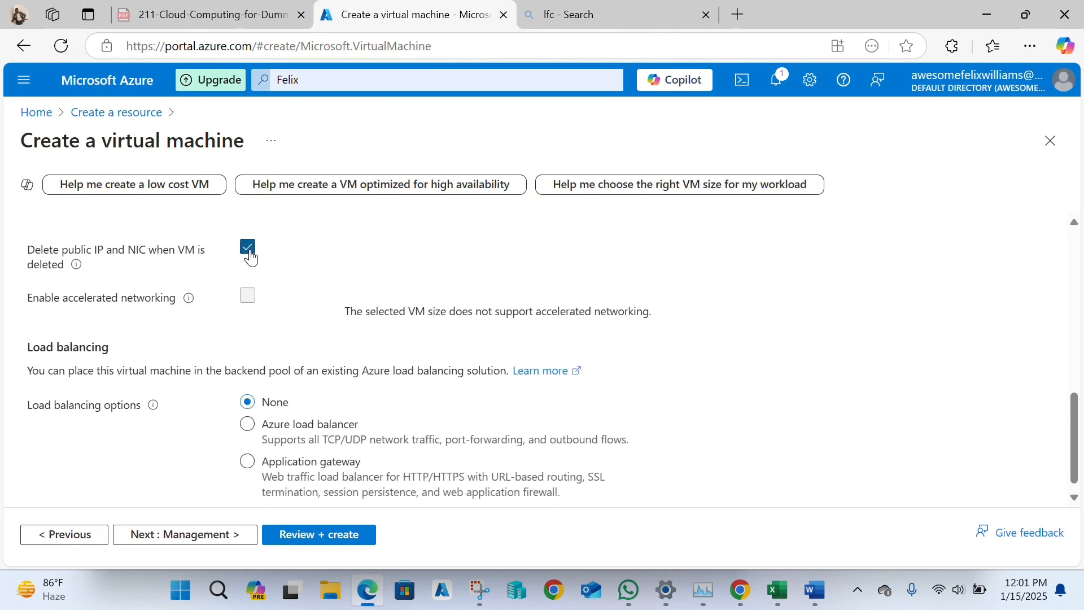
{"action": "mouse_move", "coordinate": [73, 266]}
{"action": "scroll", "coordinate": [331, 331], "scroll_direction": "down", "scroll_amount": 1}
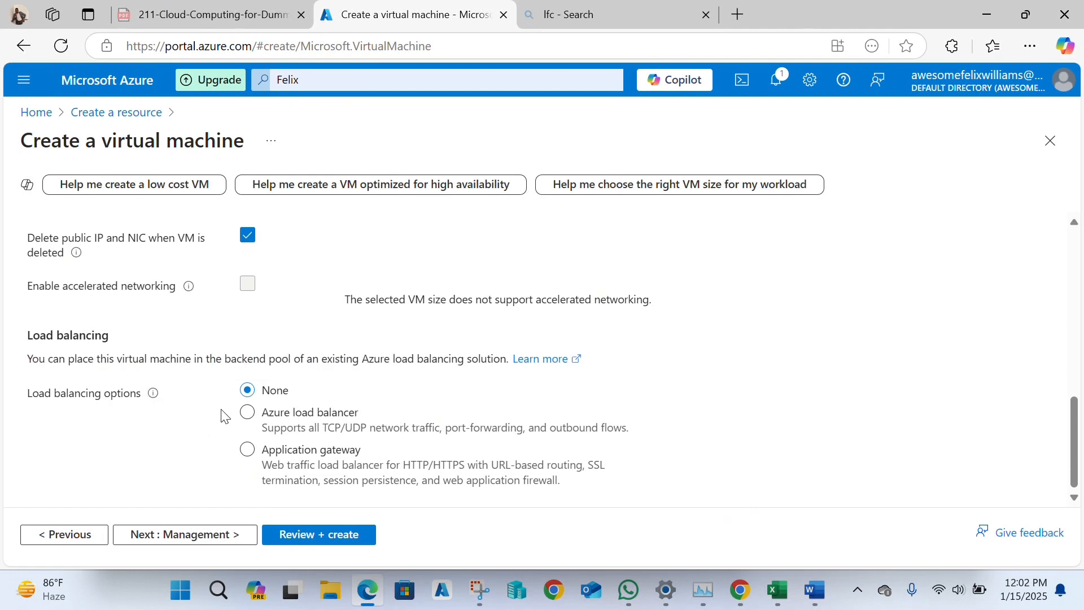
Proceed to the management settings and look over the Defender for Cloud, identity, Microsoft Entra ID, auto-shutdown, backup and guest OS update options
{"action": "left_click", "coordinate": [197, 545]}
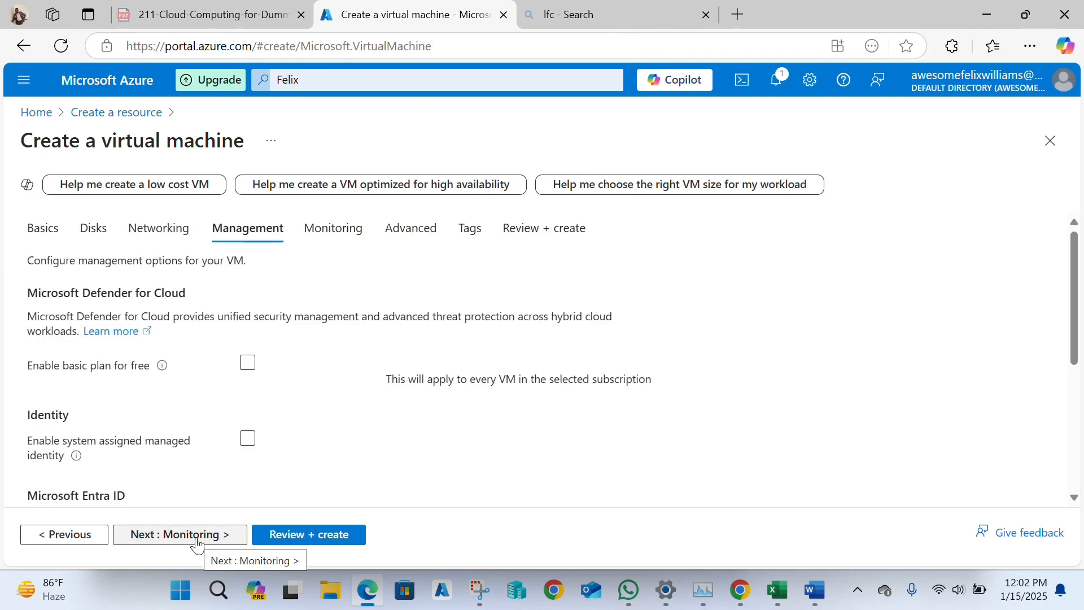
{"action": "scroll", "coordinate": [249, 392], "scroll_direction": "down", "scroll_amount": 3}
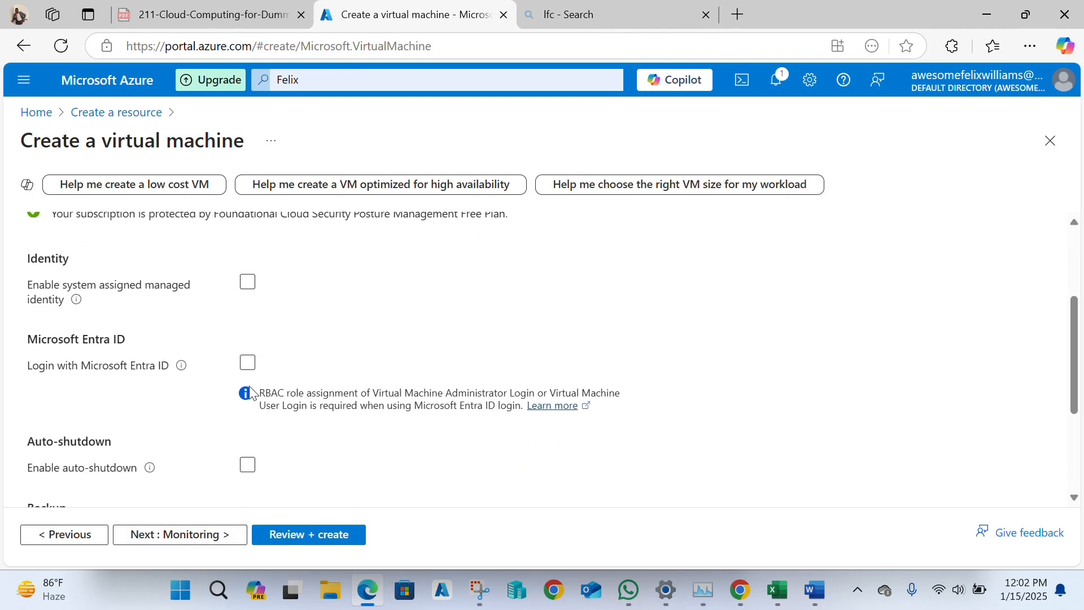
{"action": "scroll", "coordinate": [249, 391], "scroll_direction": "up", "scroll_amount": 1}
{"action": "scroll", "coordinate": [249, 392], "scroll_direction": "down", "scroll_amount": 1}
{"action": "scroll", "coordinate": [249, 392], "scroll_direction": "up", "scroll_amount": 1}
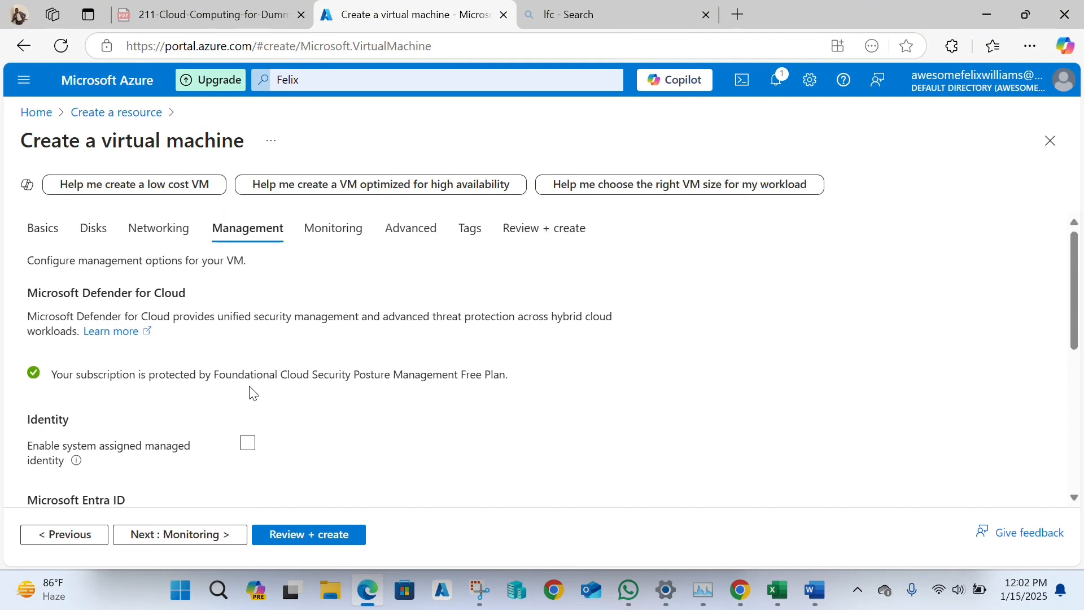
{"action": "scroll", "coordinate": [249, 392], "scroll_direction": "down", "scroll_amount": 1}
{"action": "scroll", "coordinate": [249, 392], "scroll_direction": "down", "scroll_amount": 5}
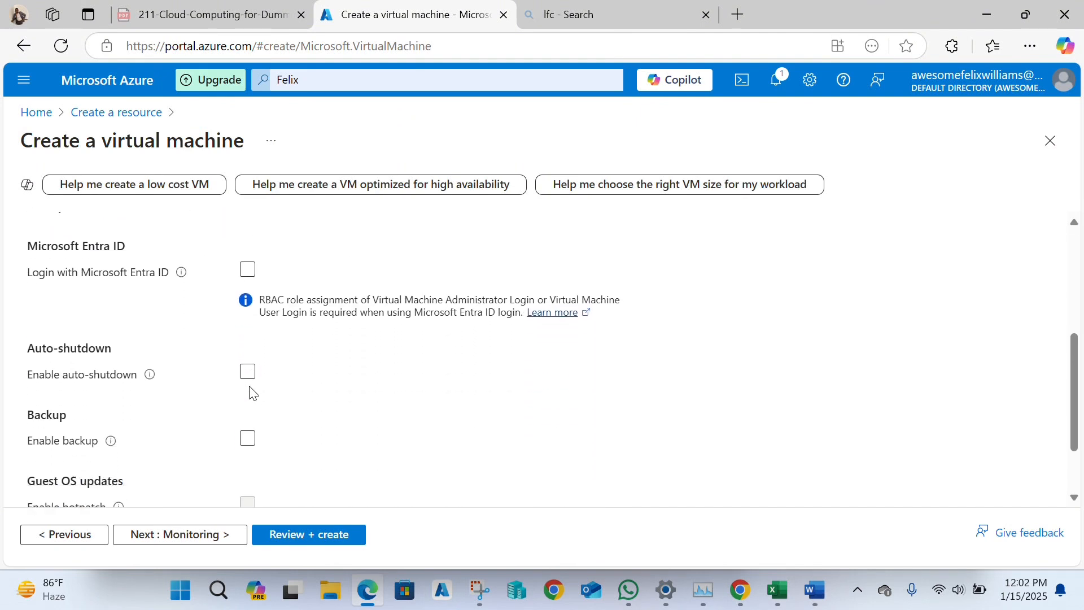
{"action": "scroll", "coordinate": [252, 393], "scroll_direction": "down", "scroll_amount": 1}
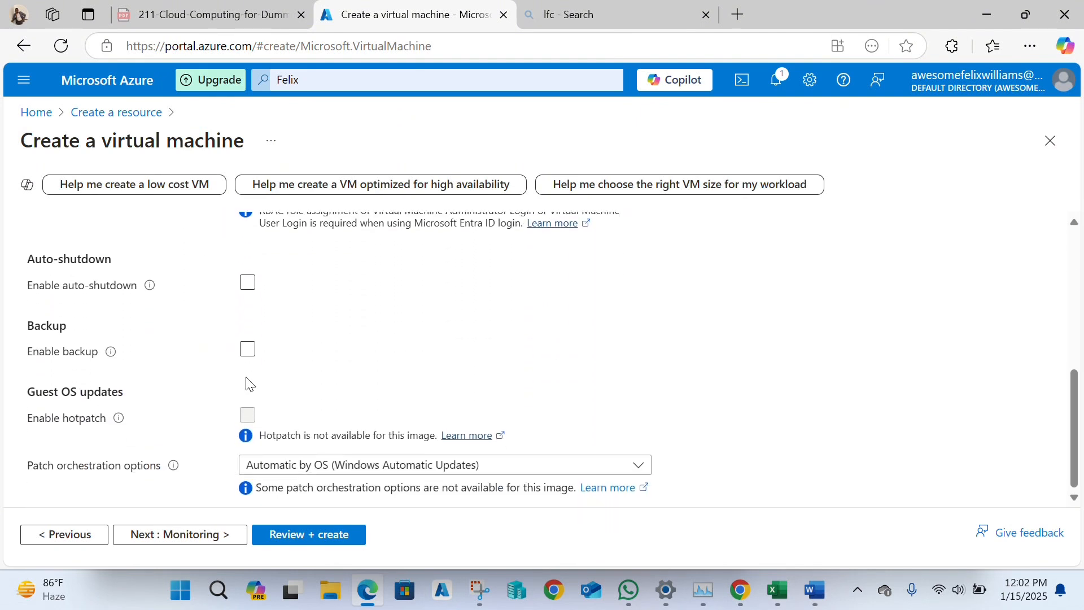
Enable auto-shutdown at 11:00:00 PM in the (UTC+01:00) West Central Africa time zone, keeping the email notification before shutdown
{"action": "left_click", "coordinate": [248, 286]}
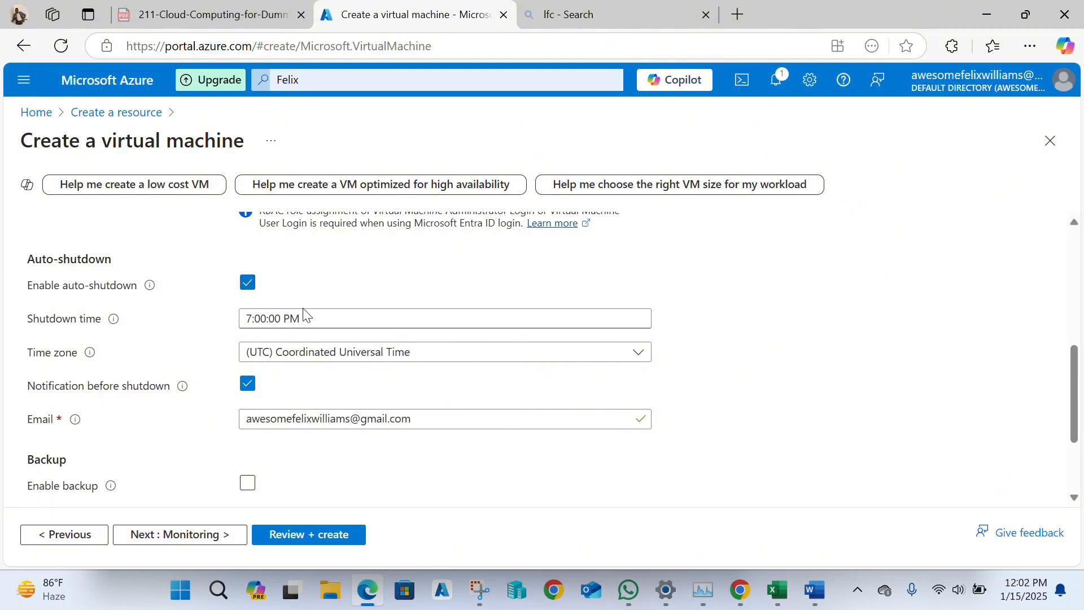
{"action": "left_click", "coordinate": [335, 364]}
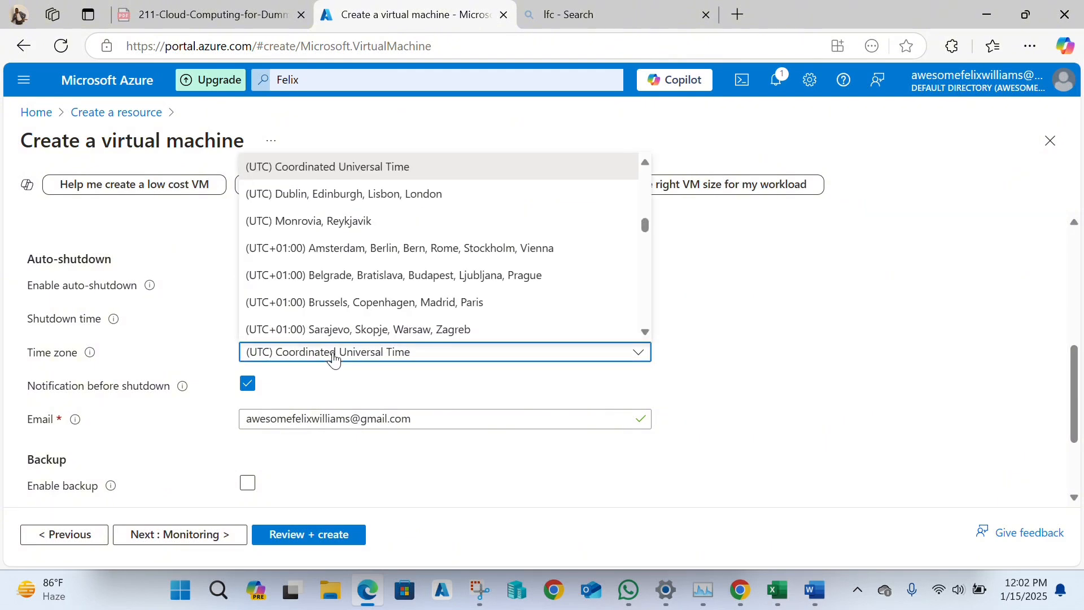
{"action": "left_click", "coordinate": [332, 360]}
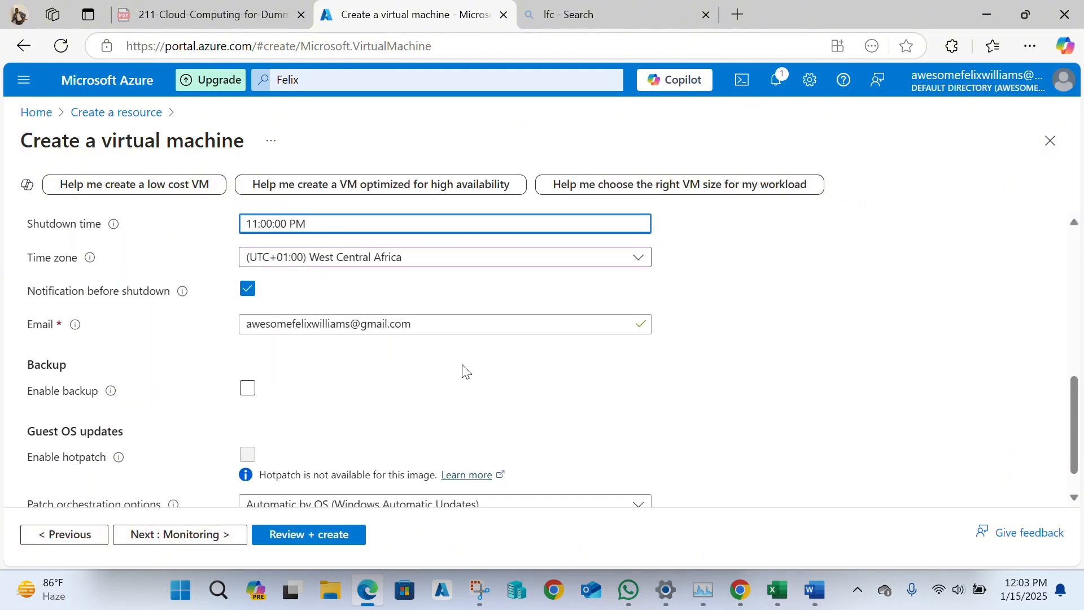
{"action": "scroll", "coordinate": [466, 371], "scroll_direction": "down", "scroll_amount": 1}
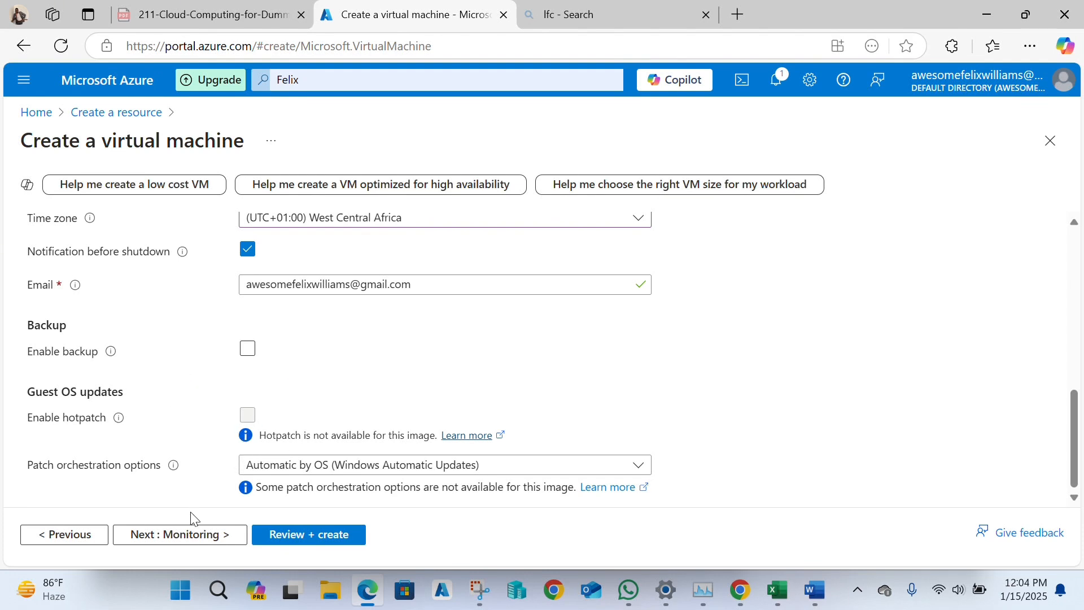
Proceed to the monitoring settings, enable recommended alert rules, and close the alert rule setup without saving it
{"action": "left_click", "coordinate": [194, 534]}
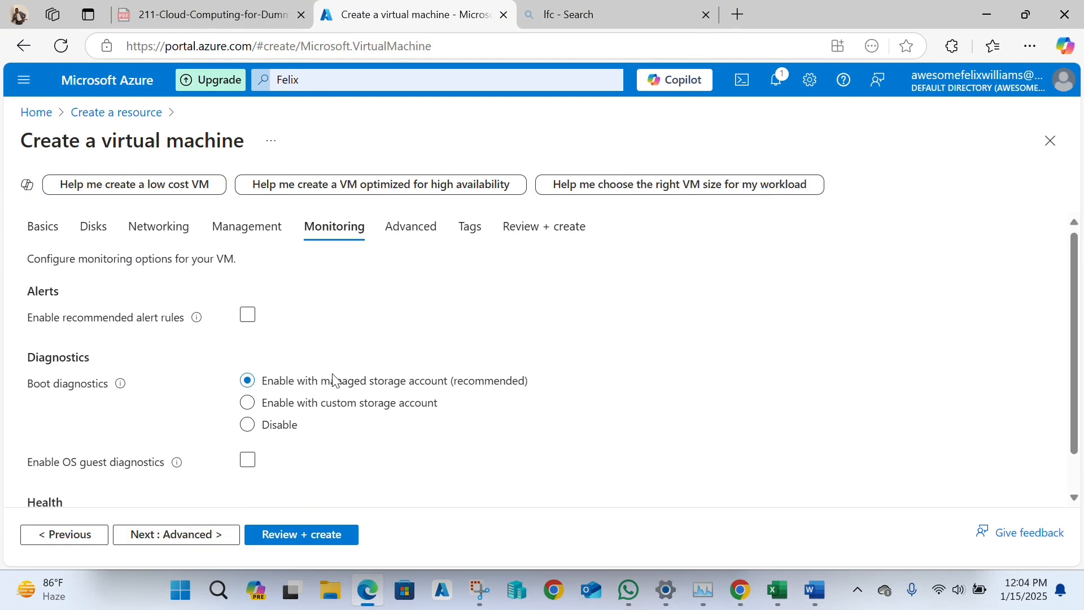
{"action": "scroll", "coordinate": [334, 380], "scroll_direction": "down", "scroll_amount": 1}
{"action": "scroll", "coordinate": [324, 367], "scroll_direction": "up", "scroll_amount": 1}
{"action": "left_click", "coordinate": [247, 316]}
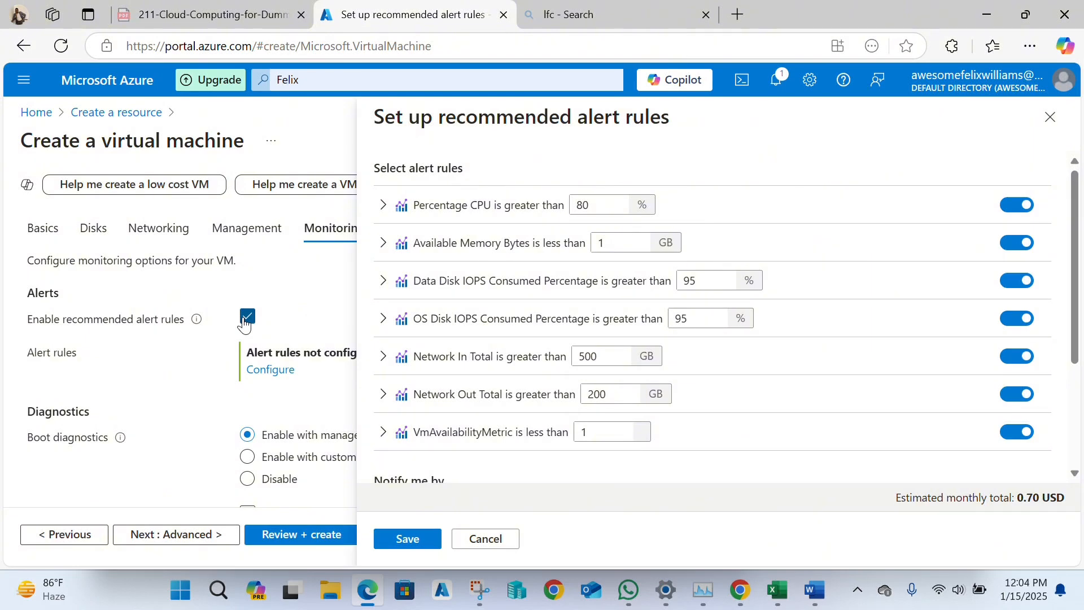
{"action": "scroll", "coordinate": [502, 311], "scroll_direction": "down", "scroll_amount": 3}
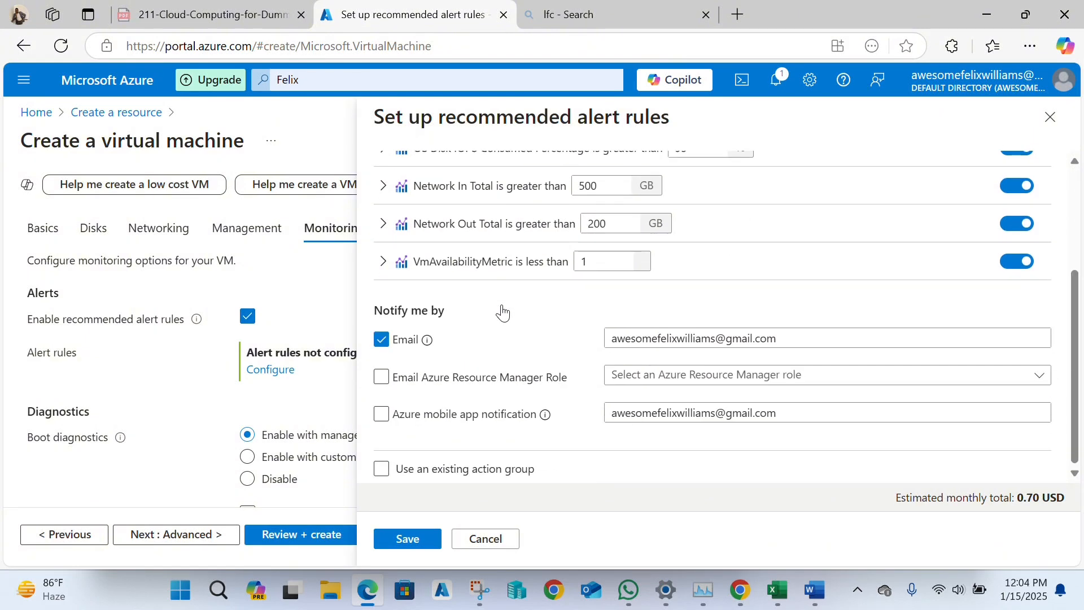
{"action": "left_click", "coordinate": [1050, 116]}
{"action": "scroll", "coordinate": [181, 508], "scroll_direction": "down", "scroll_amount": 1}
Look over the advanced settings, leaving extensions, VM applications and custom data empty, and proceed to the tags
{"action": "left_click", "coordinate": [175, 534]}
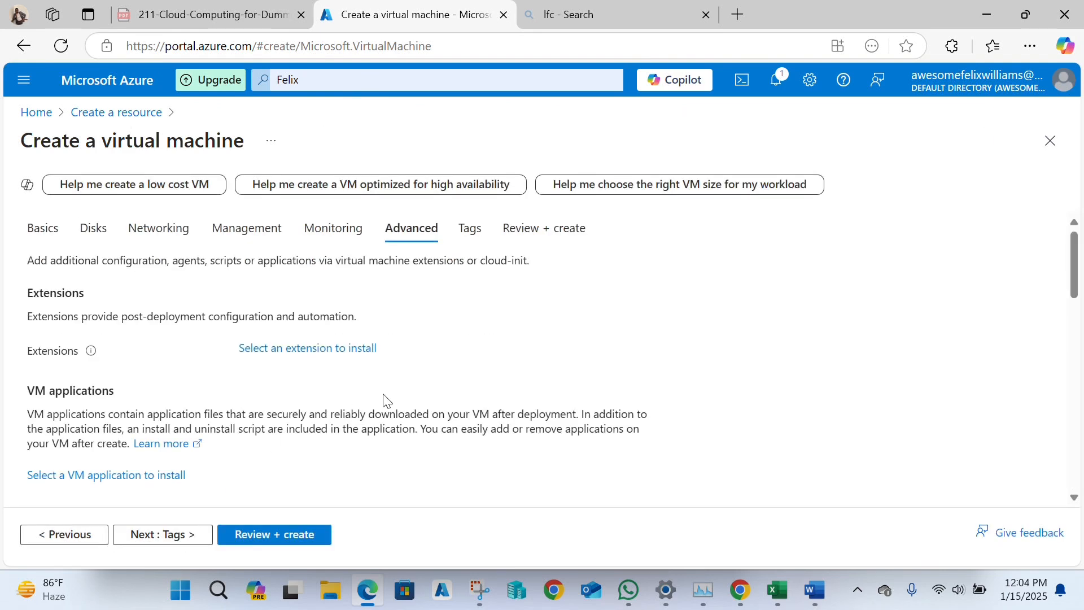
{"action": "scroll", "coordinate": [229, 360], "scroll_direction": "down", "scroll_amount": 5}
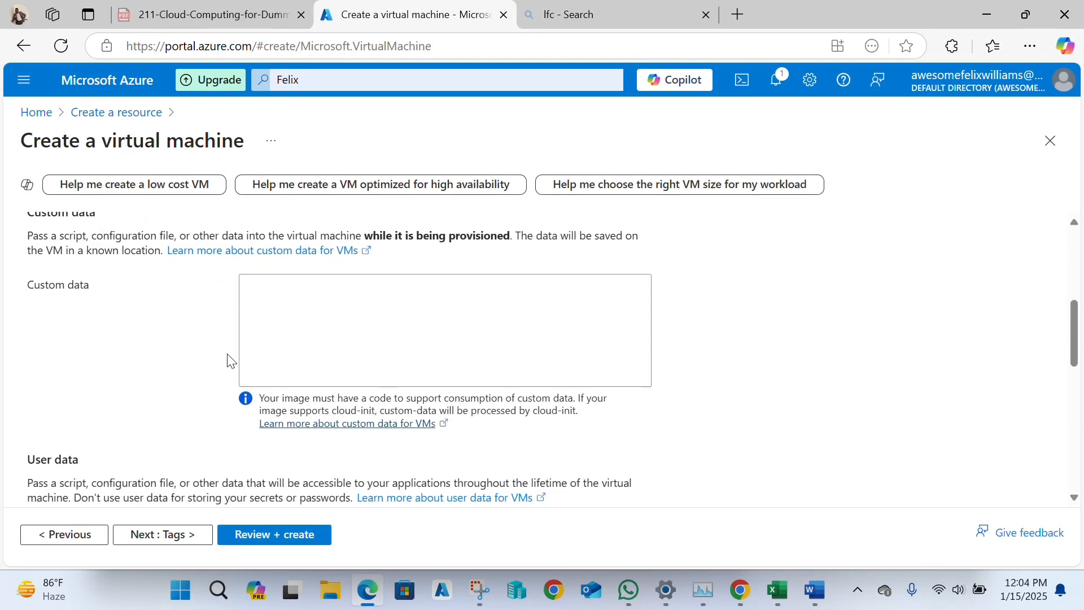
{"action": "scroll", "coordinate": [228, 360], "scroll_direction": "down", "scroll_amount": 9}
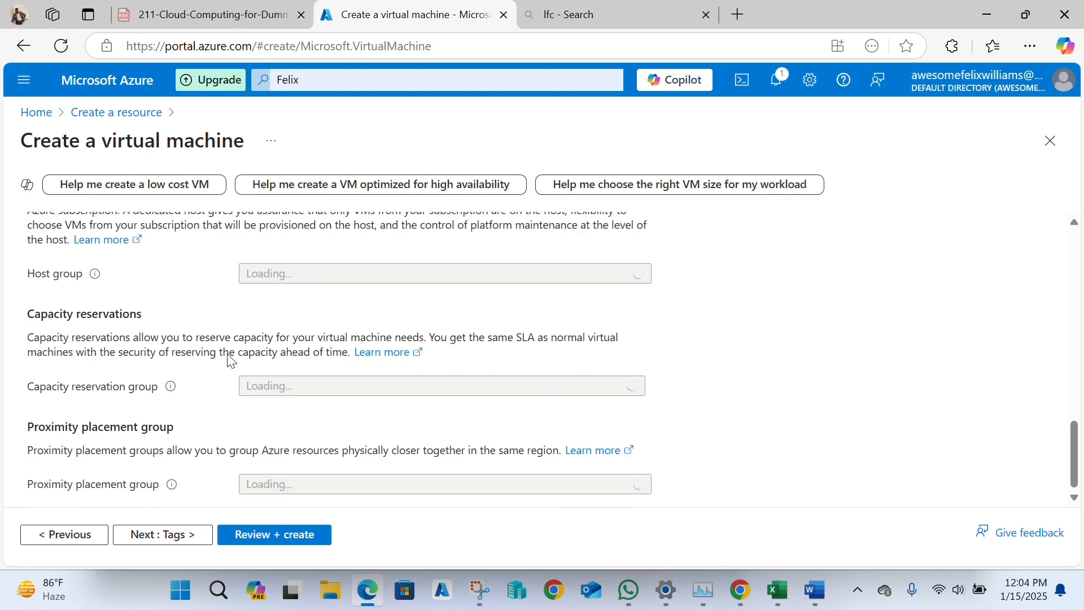
{"action": "left_click", "coordinate": [189, 539]}
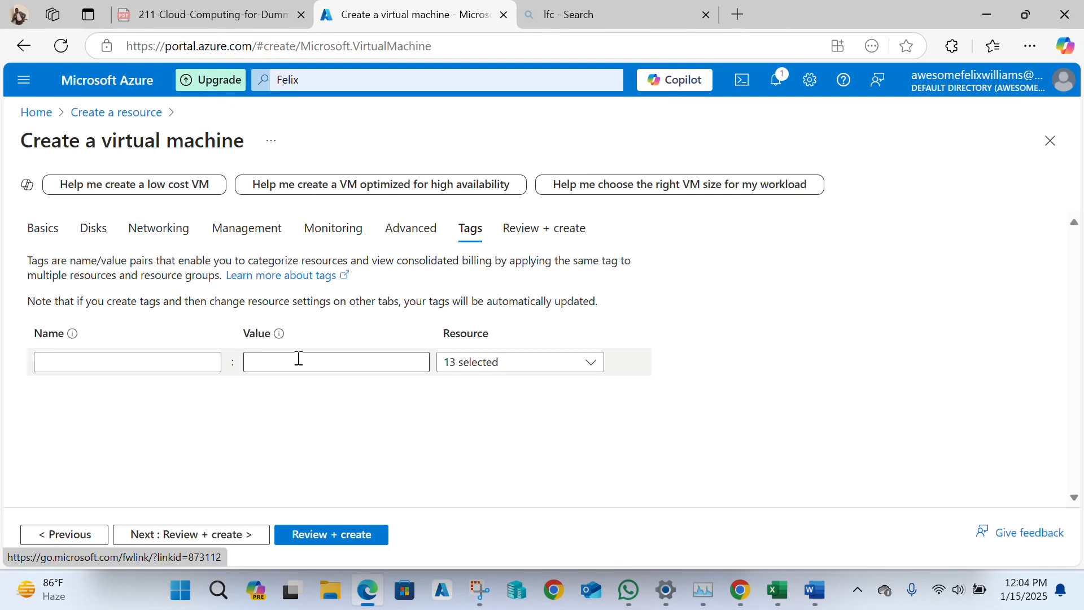
Leave the tags empty, review the price and configuration summary, and create the virtual machine
{"action": "left_click", "coordinate": [213, 533]}
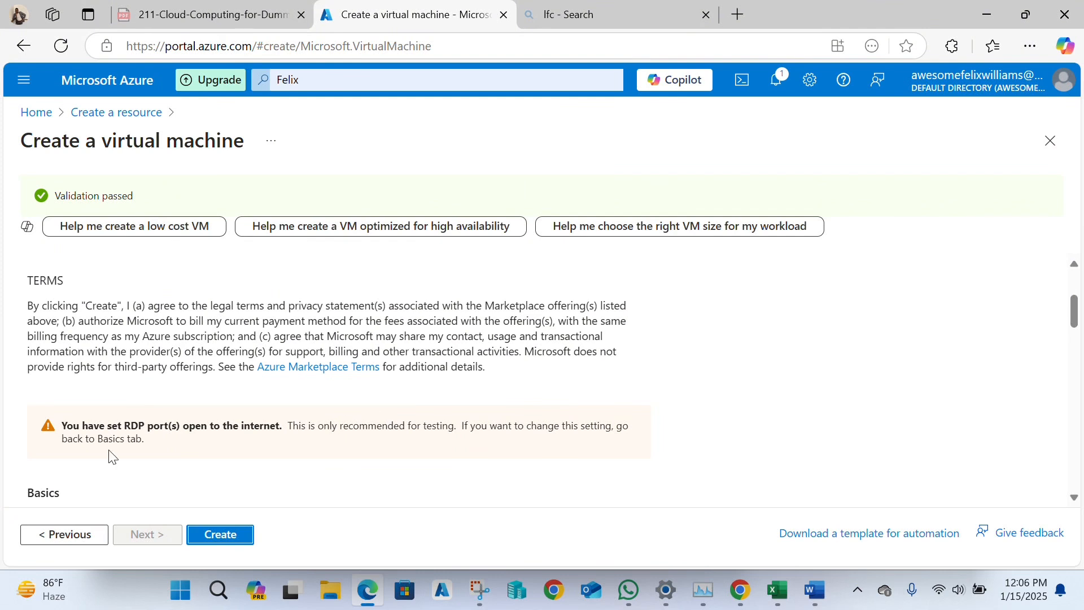
{"action": "scroll", "coordinate": [165, 441], "scroll_direction": "up", "scroll_amount": 3}
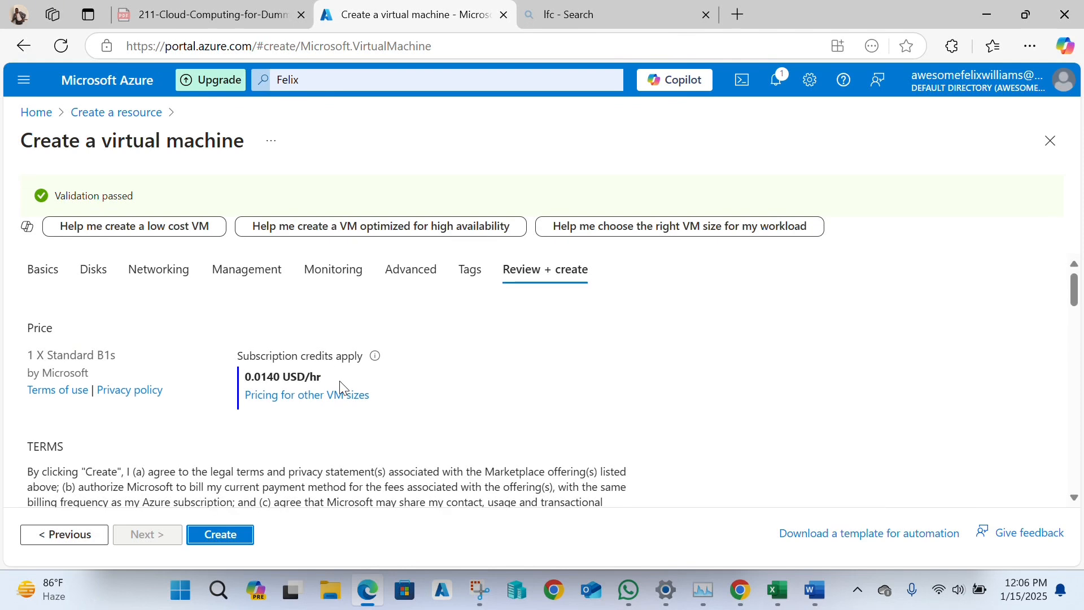
{"action": "scroll", "coordinate": [340, 390], "scroll_direction": "down", "scroll_amount": 10}
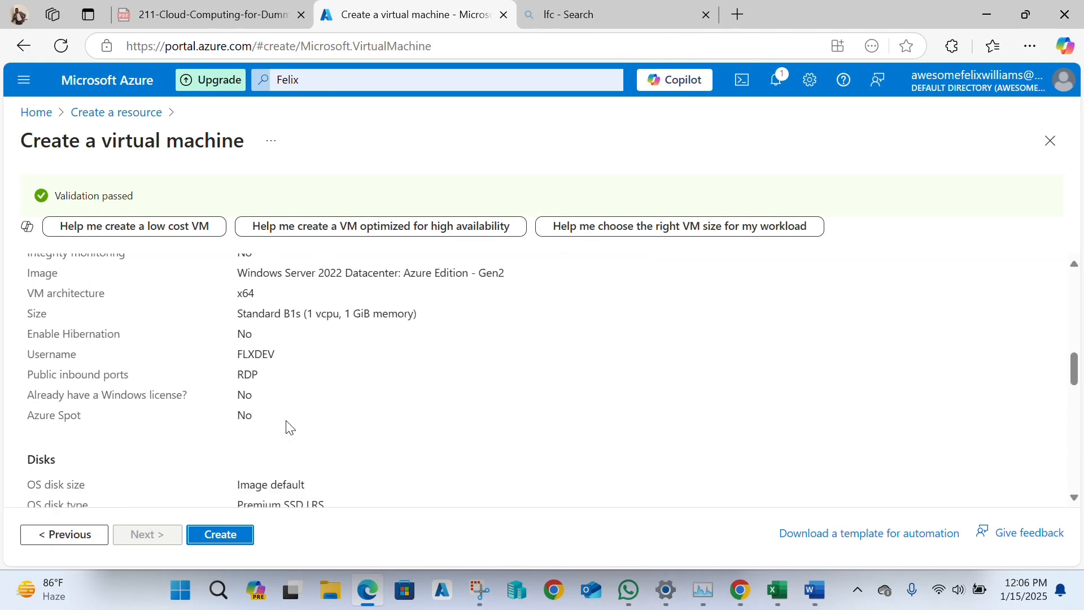
{"action": "scroll", "coordinate": [261, 389], "scroll_direction": "down", "scroll_amount": 8}
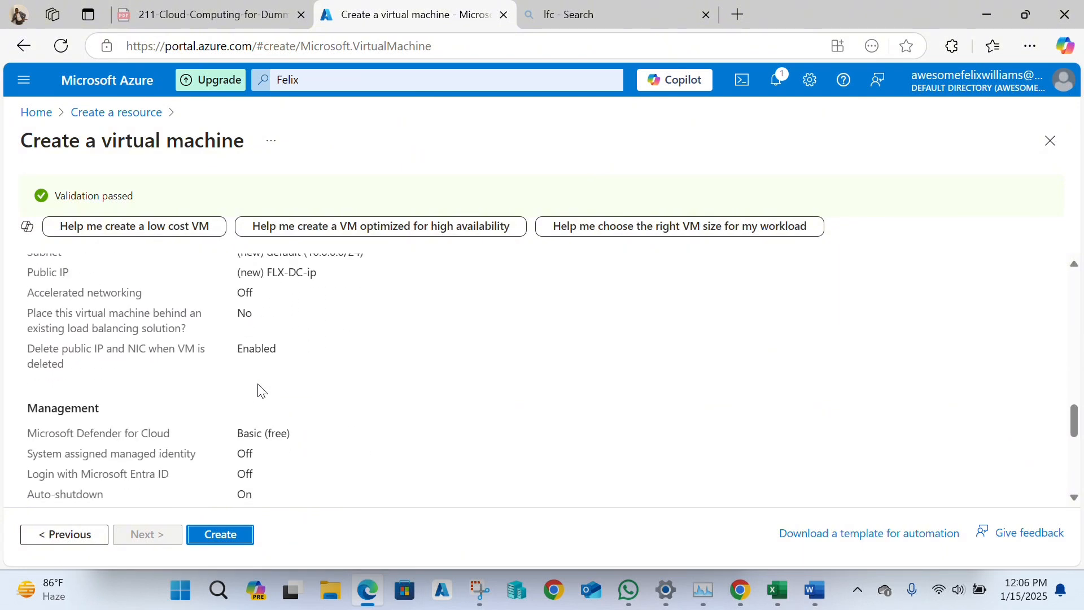
{"action": "scroll", "coordinate": [261, 390], "scroll_direction": "down", "scroll_amount": 1}
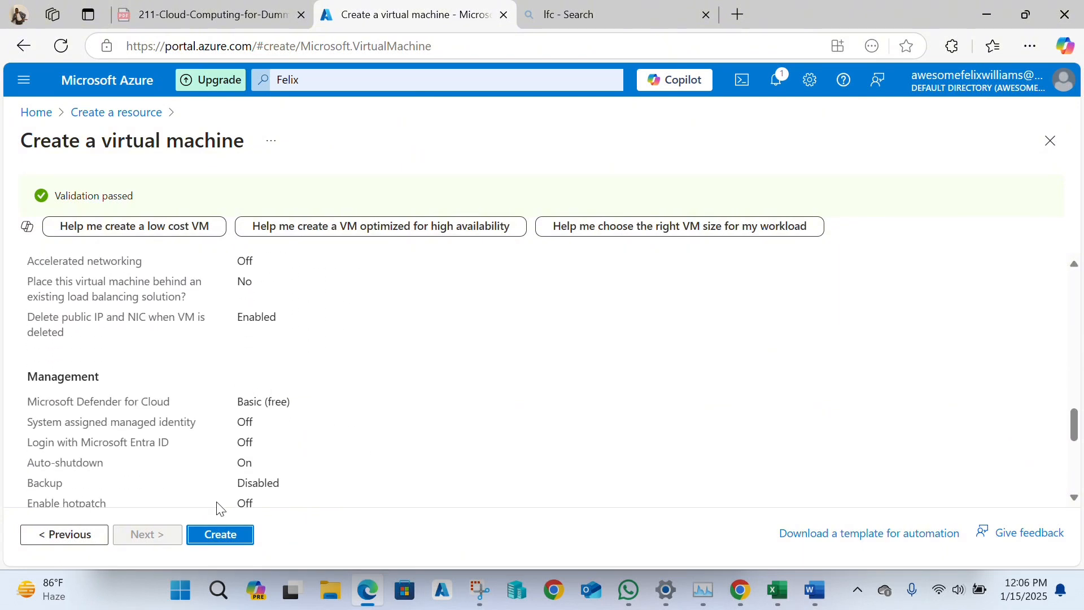
{"action": "left_click", "coordinate": [221, 535]}
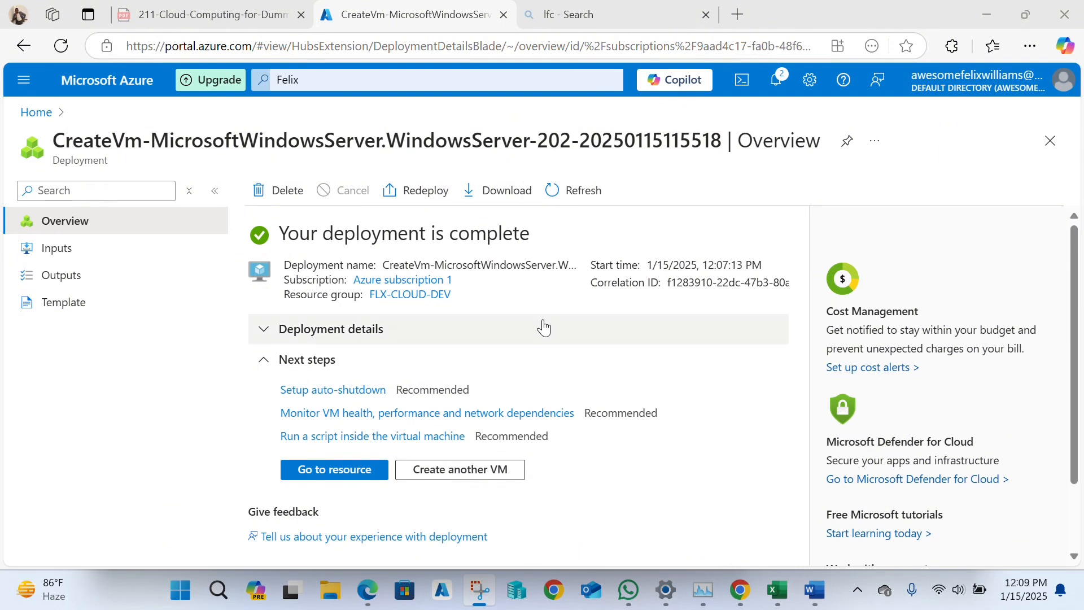
Open the deployed FLX-DC resource and examine its overview, including the status, size, public IP address and networking properties
{"action": "scroll", "coordinate": [565, 312], "scroll_direction": "down", "scroll_amount": 3}
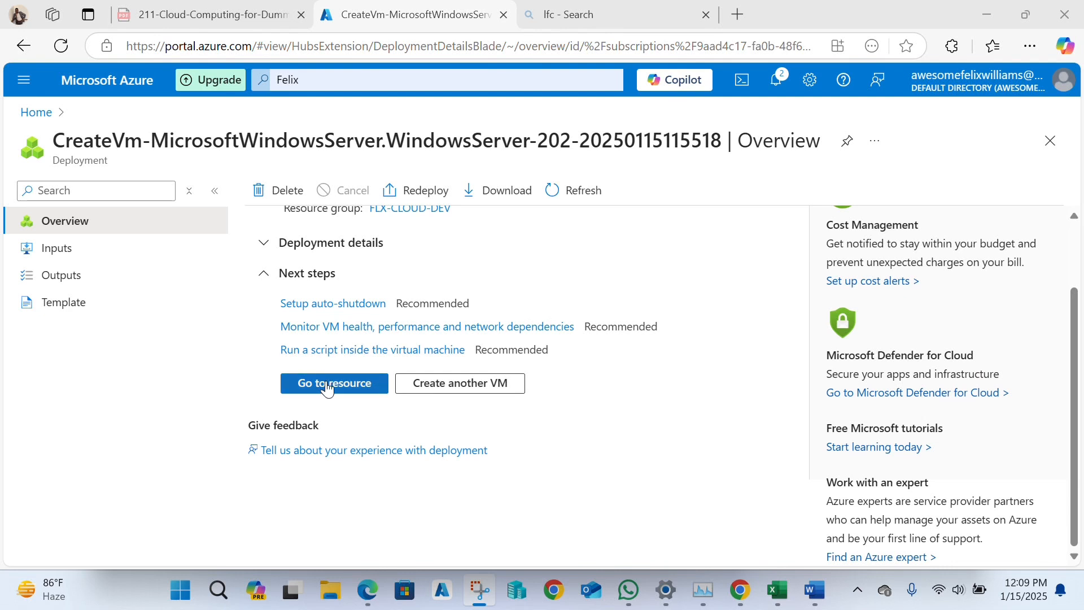
{"action": "left_click", "coordinate": [328, 389]}
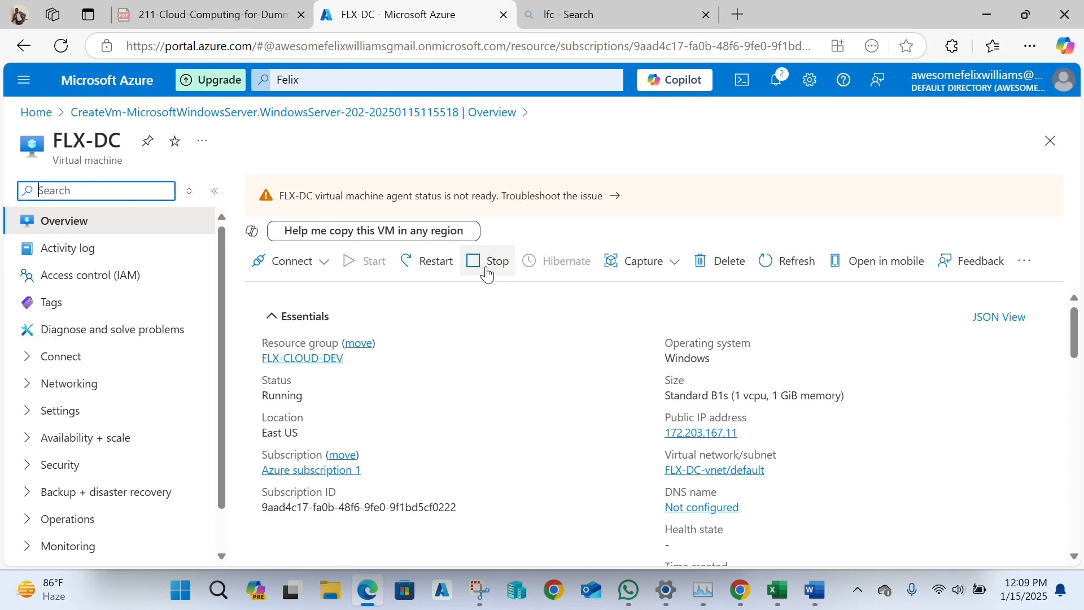
{"action": "scroll", "coordinate": [435, 416], "scroll_direction": "down", "scroll_amount": 2}
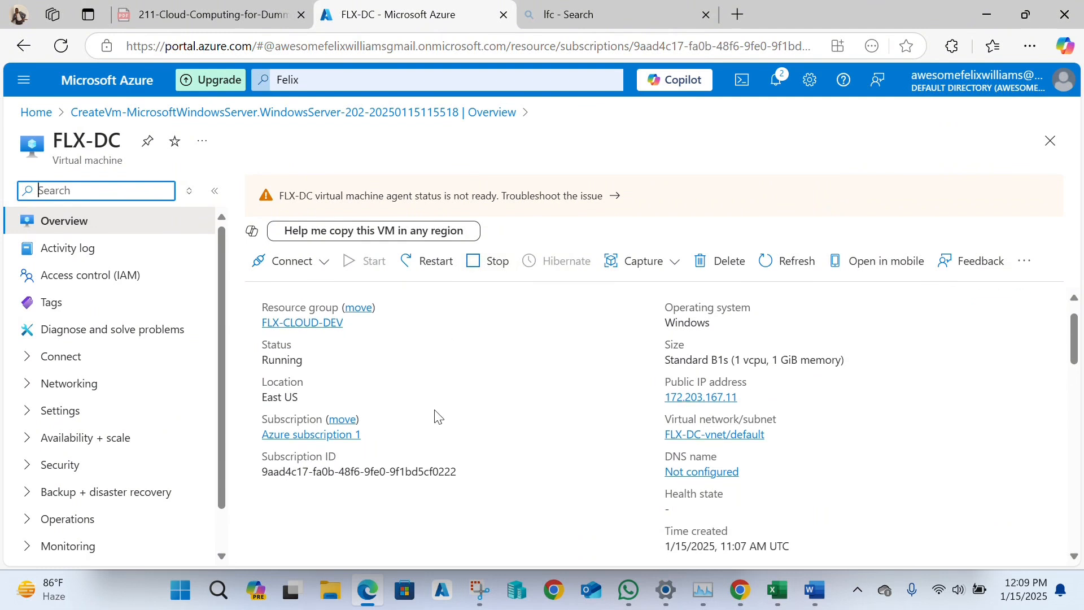
{"action": "scroll", "coordinate": [435, 416], "scroll_direction": "down", "scroll_amount": 5}
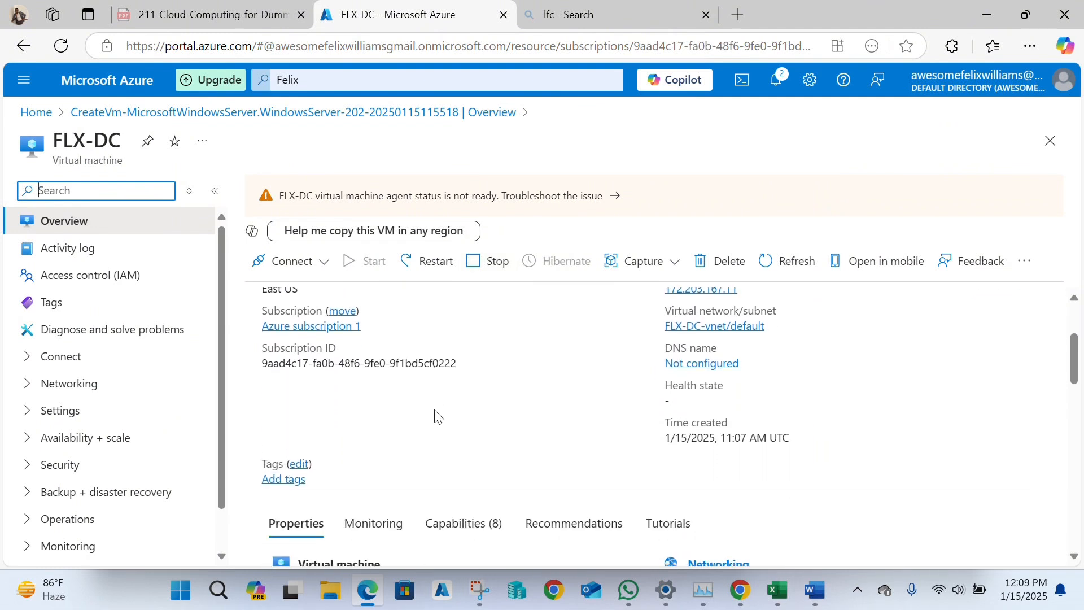
{"action": "scroll", "coordinate": [435, 416], "scroll_direction": "down", "scroll_amount": 2}
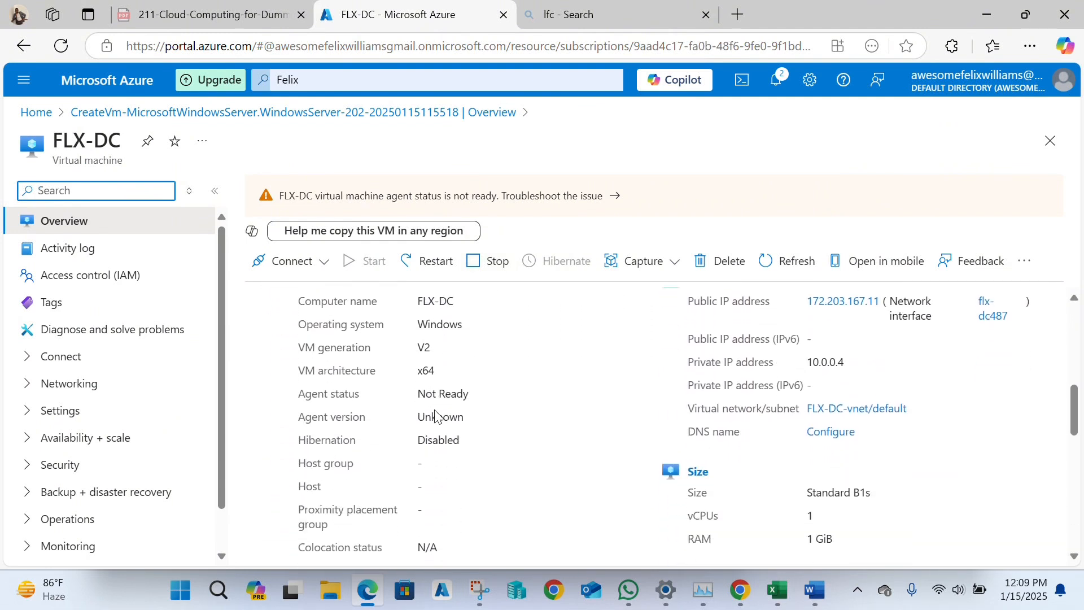
{"action": "scroll", "coordinate": [435, 416], "scroll_direction": "up", "scroll_amount": 1}
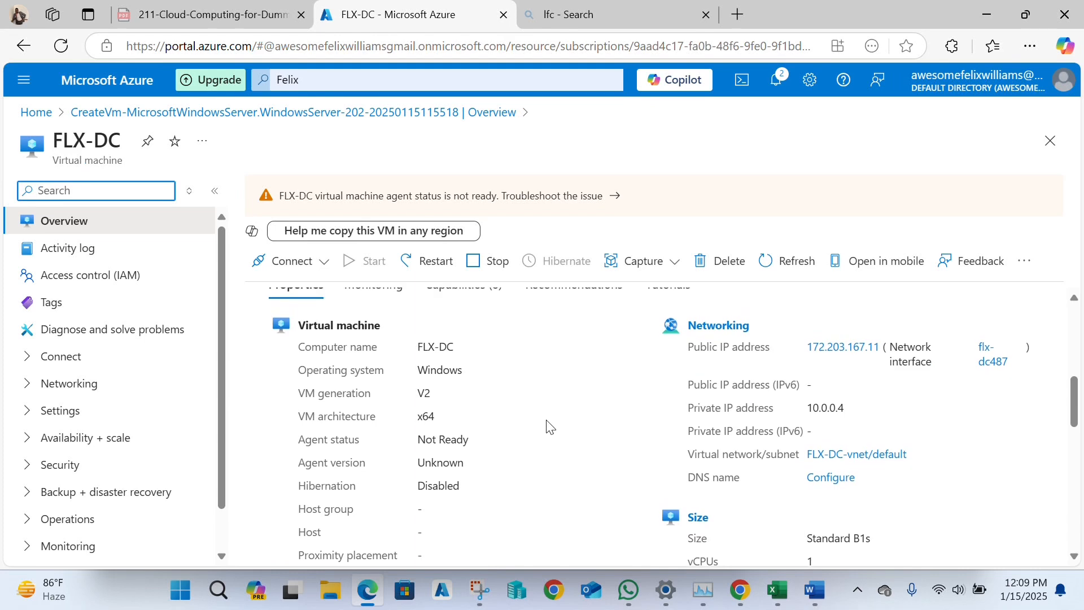
{"action": "scroll", "coordinate": [552, 428], "scroll_direction": "up", "scroll_amount": 5}
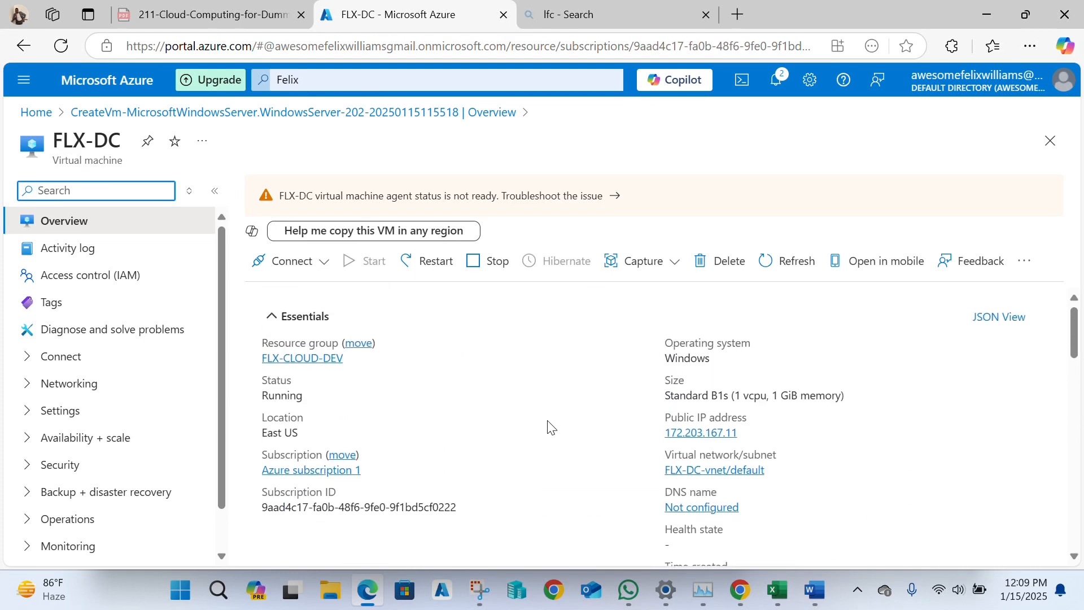
{"action": "scroll", "coordinate": [552, 427], "scroll_direction": "down", "scroll_amount": 2}
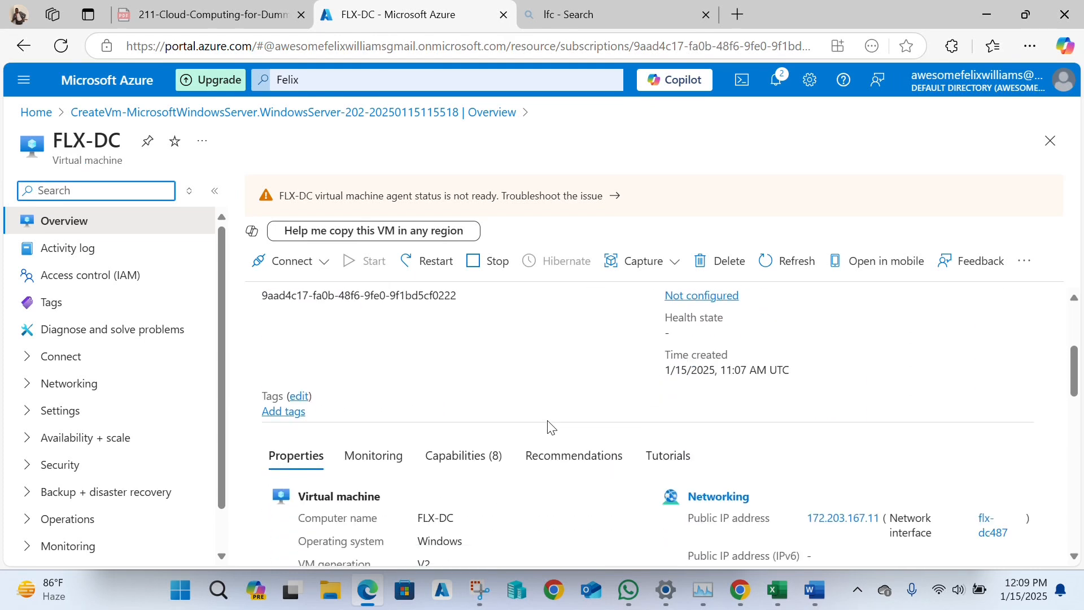
{"action": "scroll", "coordinate": [550, 427], "scroll_direction": "up", "scroll_amount": 1}
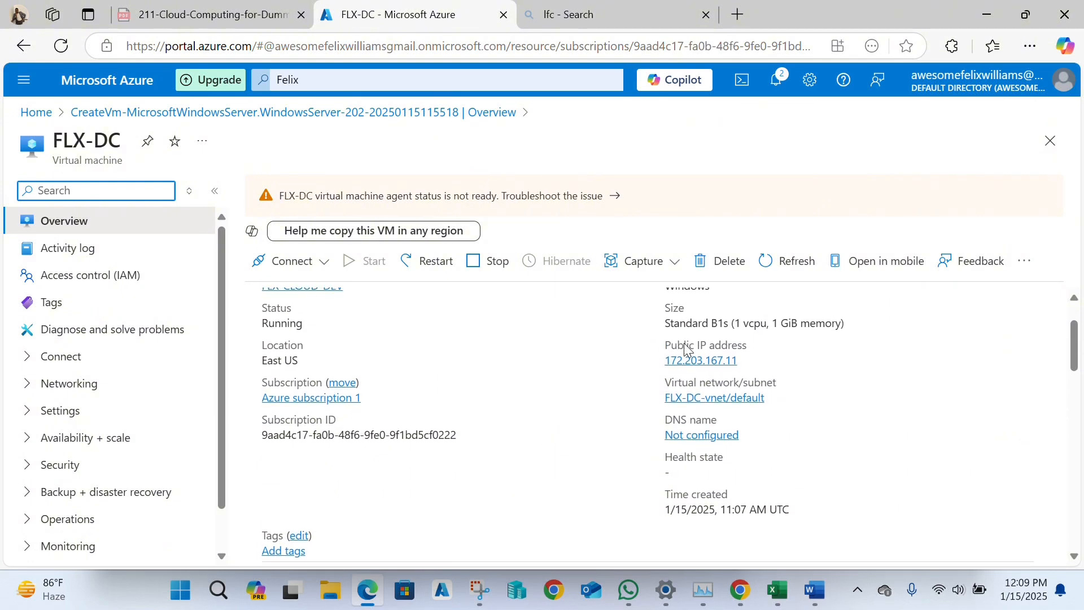
{"action": "mouse_move", "coordinate": [682, 362]}
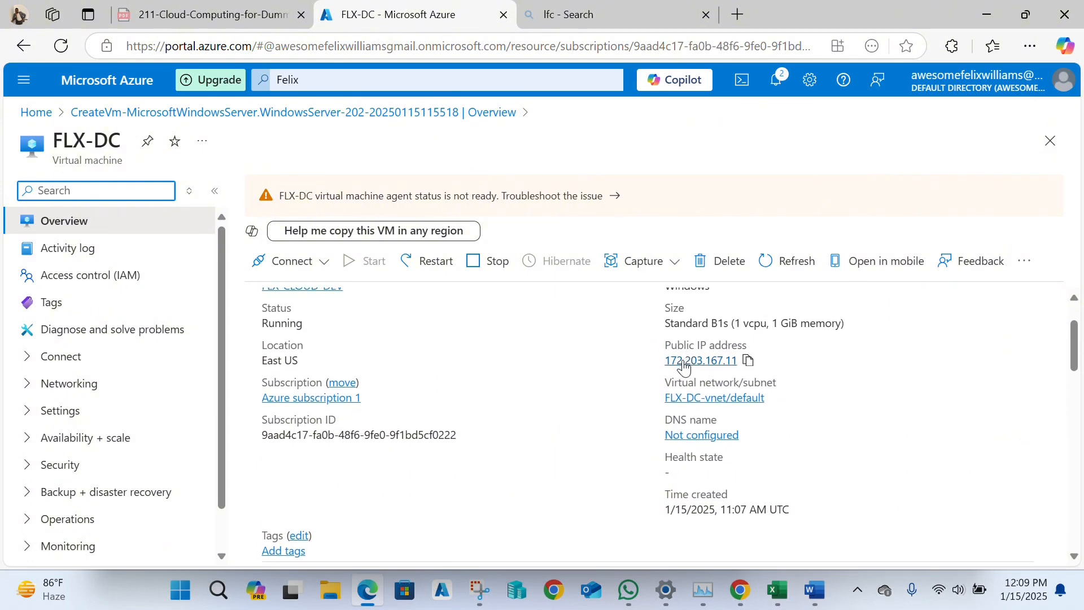
Copy FLX-DC's public IP address, and open the virtual machine's connection page to review the Native RDP option
{"action": "left_click", "coordinate": [748, 361]}
{"action": "scroll", "coordinate": [626, 402], "scroll_direction": "down", "scroll_amount": 2}
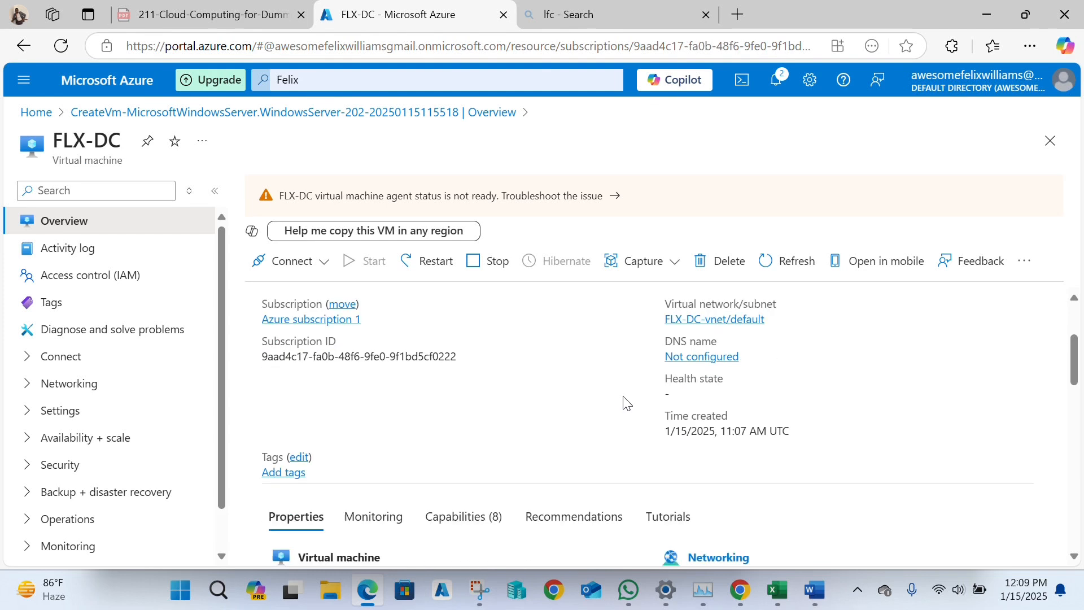
{"action": "scroll", "coordinate": [626, 403], "scroll_direction": "down", "scroll_amount": 5}
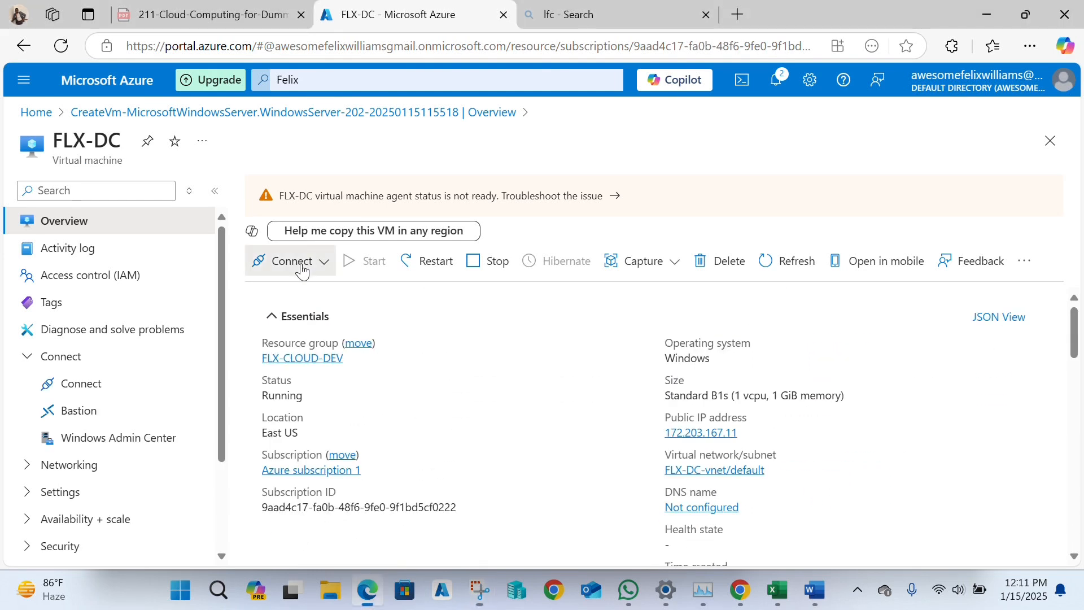
{"action": "left_click", "coordinate": [301, 266]}
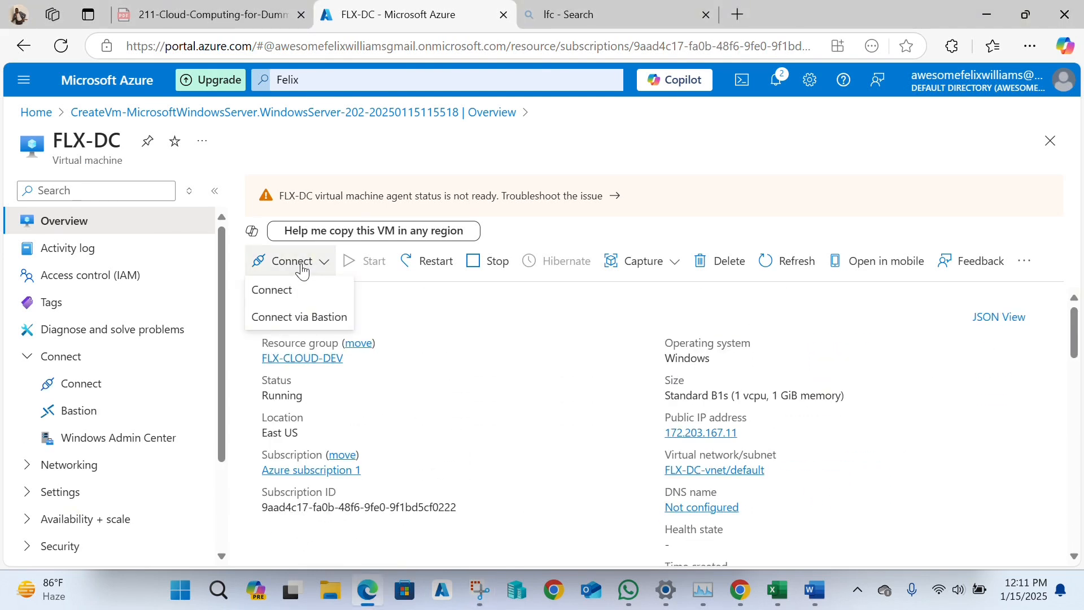
{"action": "left_click", "coordinate": [291, 291]}
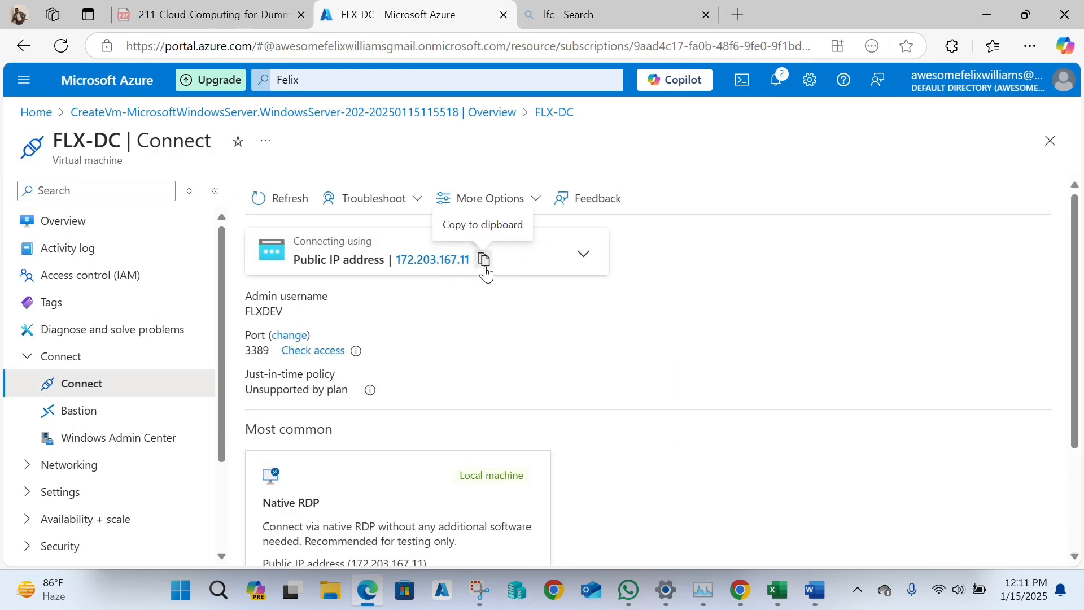
{"action": "scroll", "coordinate": [455, 359], "scroll_direction": "down", "scroll_amount": 2}
{"action": "scroll", "coordinate": [458, 359], "scroll_direction": "down", "scroll_amount": 1}
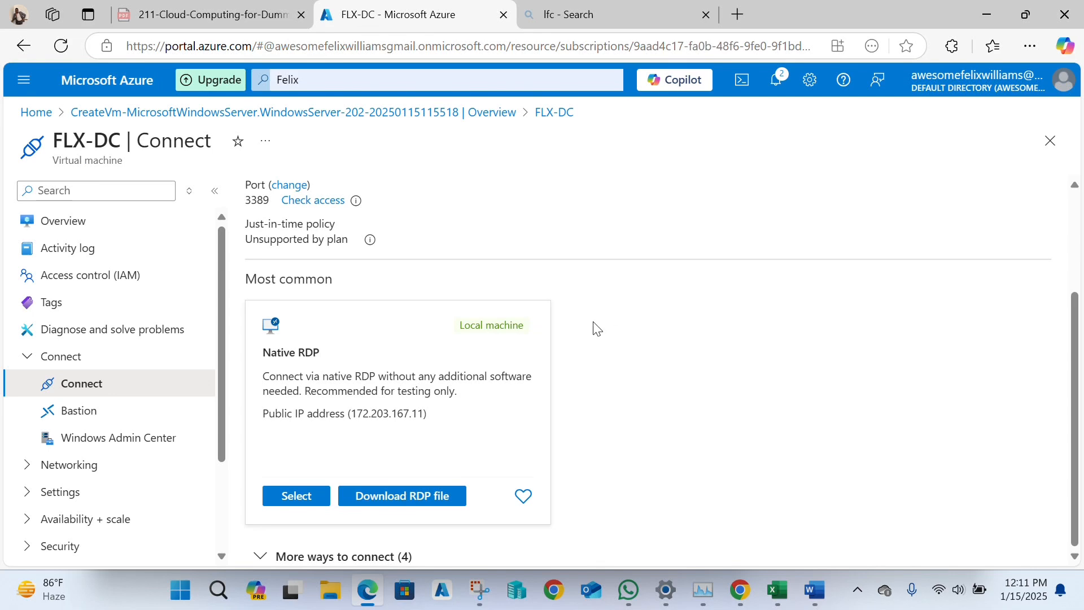
Switch to Remote Desktop Connection and start a connection to the copied public IP address 172.203.167.11
{"action": "left_click", "coordinate": [219, 591]}
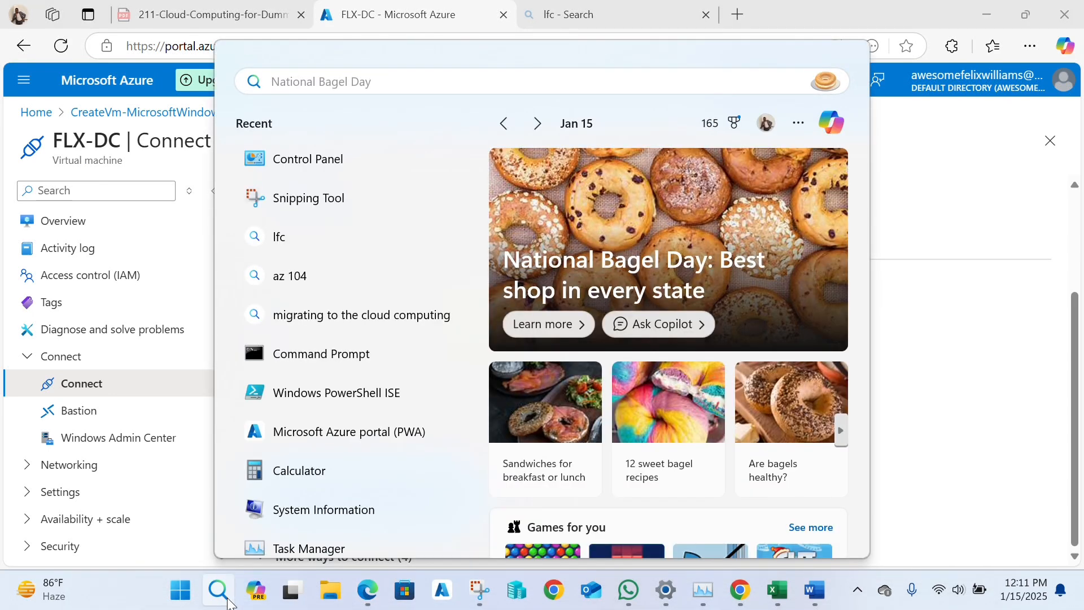
{"action": "type", "text": "RDP"}
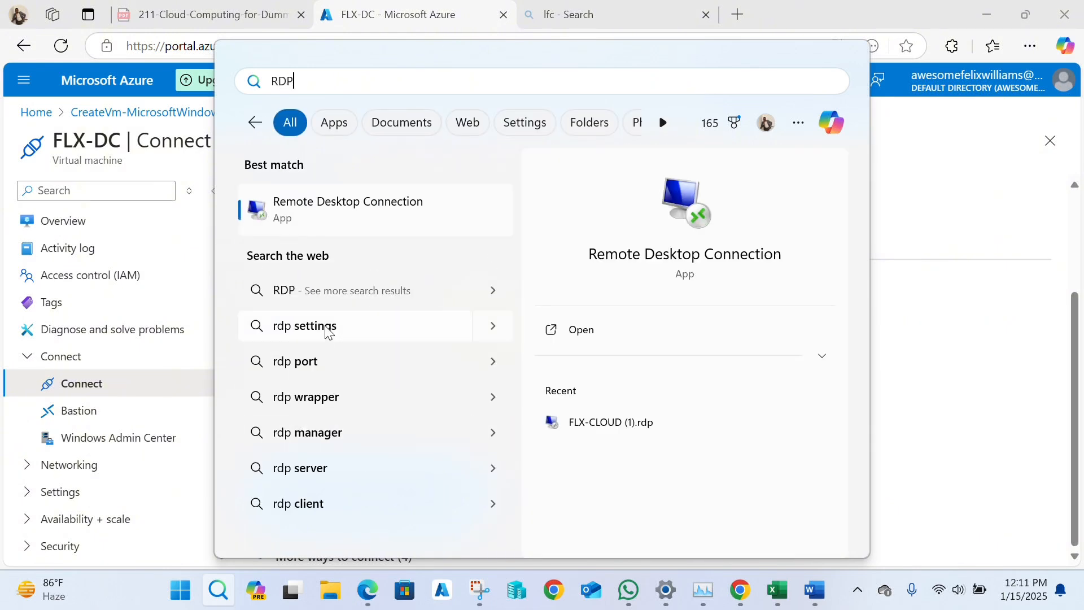
{"action": "left_click", "coordinate": [372, 231]}
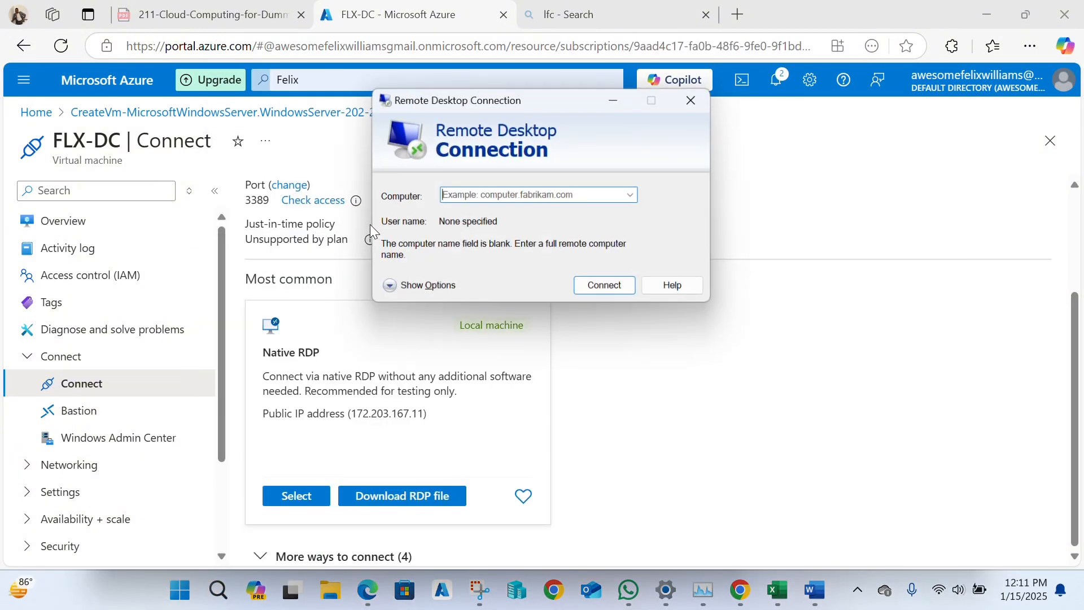
{"action": "key", "text": "ctrl+v"}
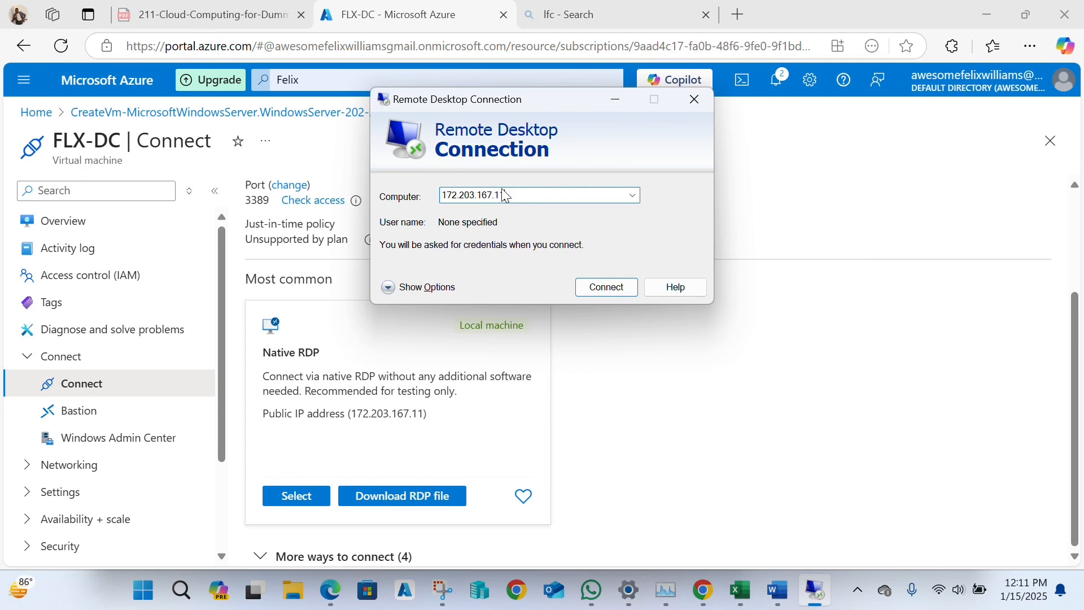
{"action": "left_click", "coordinate": [631, 291]}
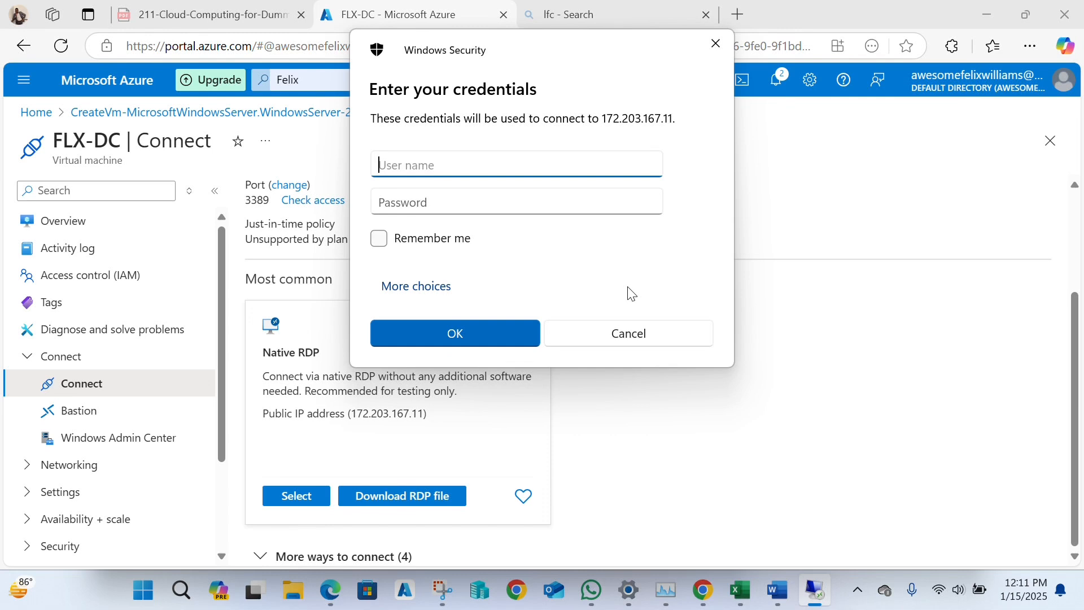
Sign in to the remote computer as FLXDEV with the account password, and accept connecting despite the untrusted certificate
{"action": "type", "text": "FLXDEV"}
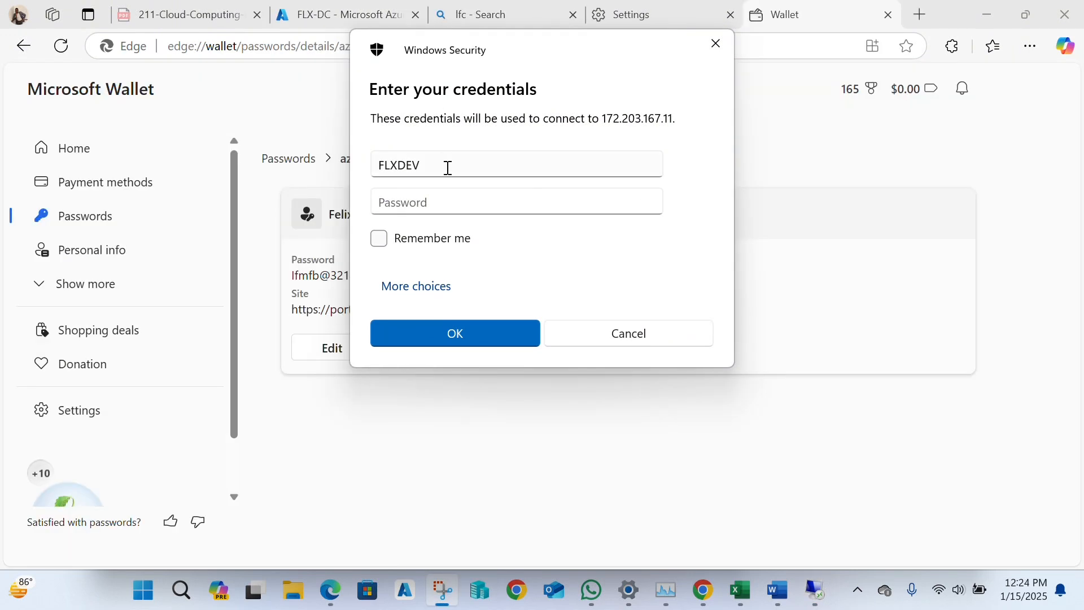
{"action": "left_click", "coordinate": [448, 198]}
{"action": "key", "text": "ctrl+v"}
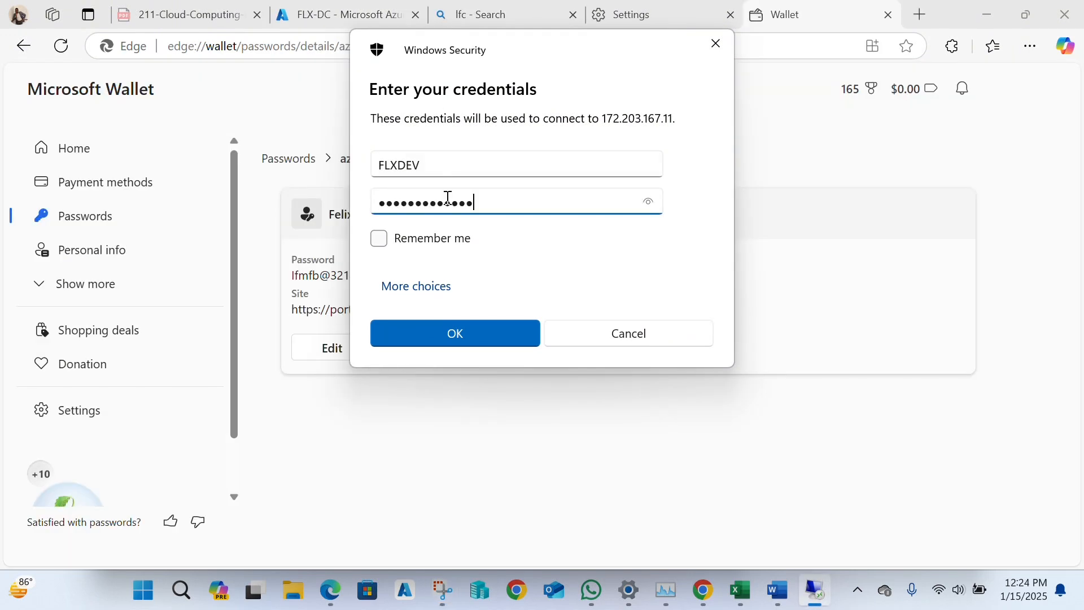
{"action": "left_click", "coordinate": [454, 334]}
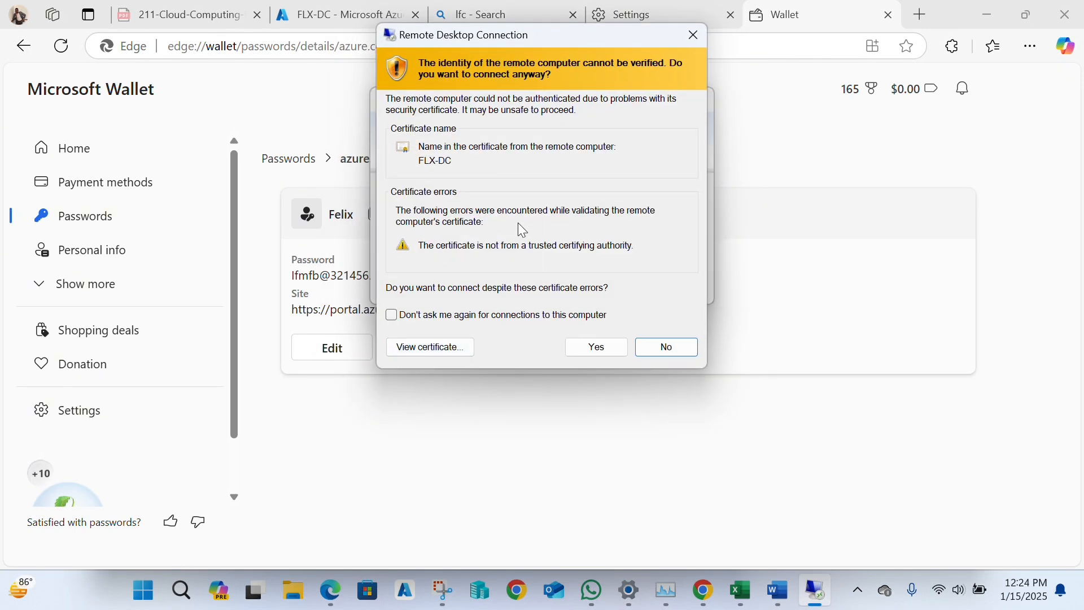
{"action": "left_click", "coordinate": [602, 346]}
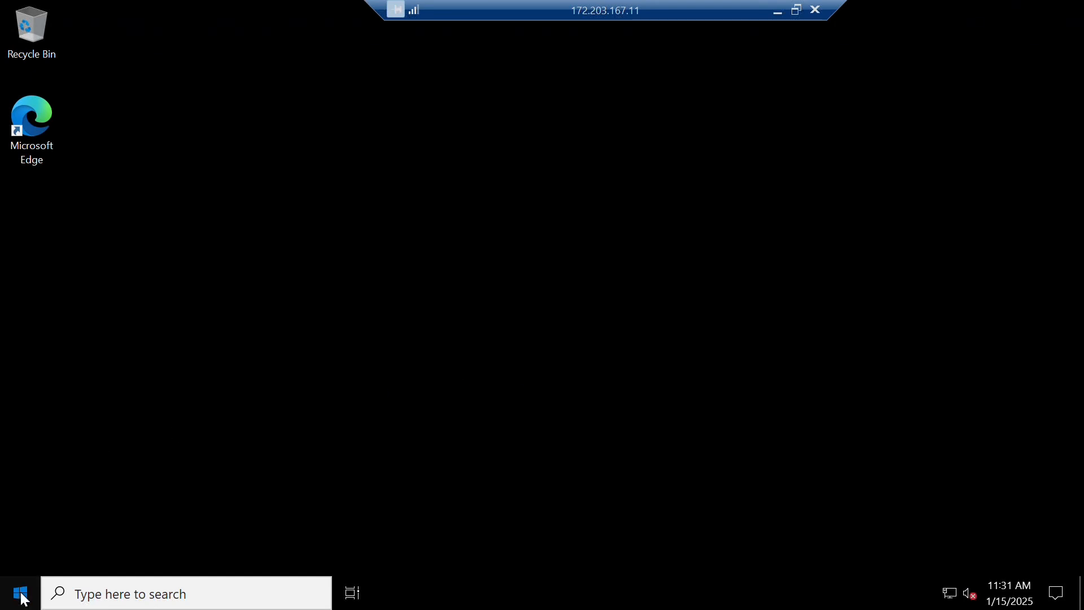
Look over the Windows Server tools in the remote desktop's Start menu and close it while Server Manager loads
{"action": "left_click", "coordinate": [22, 597]}
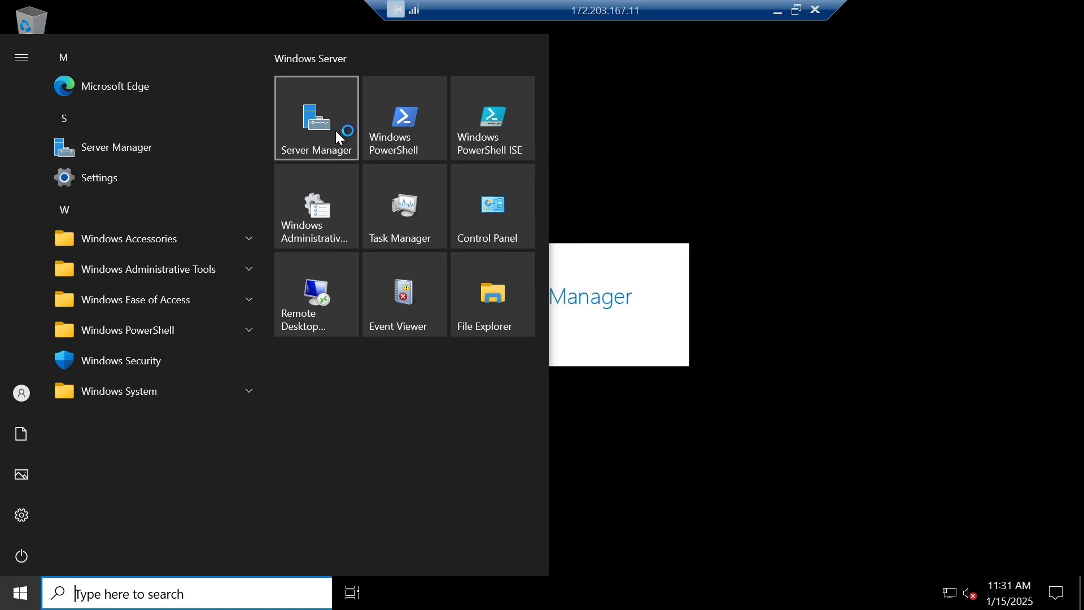
{"action": "left_click", "coordinate": [670, 170]}
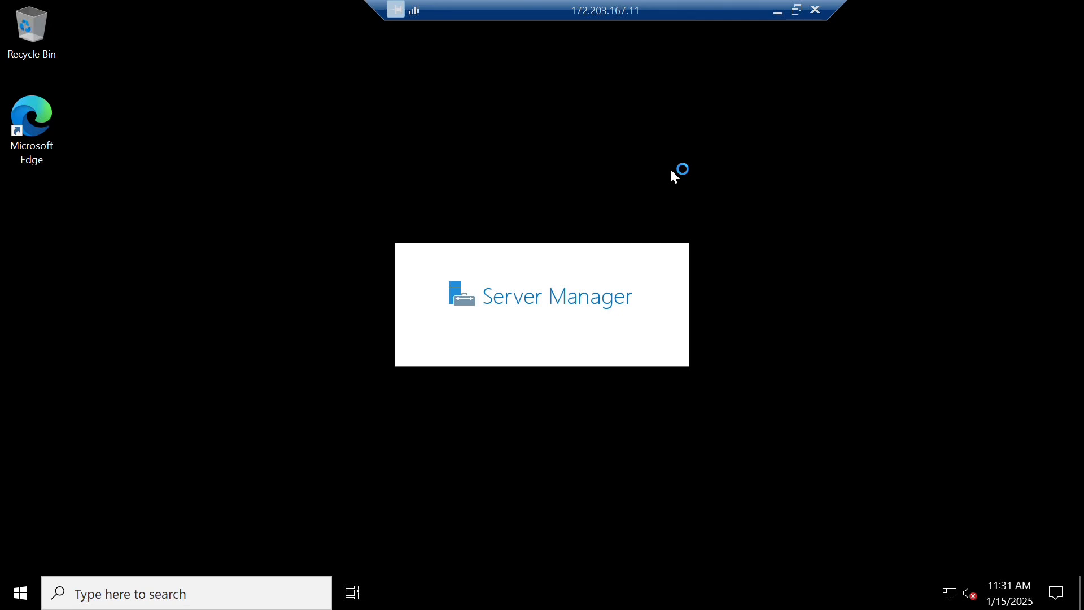